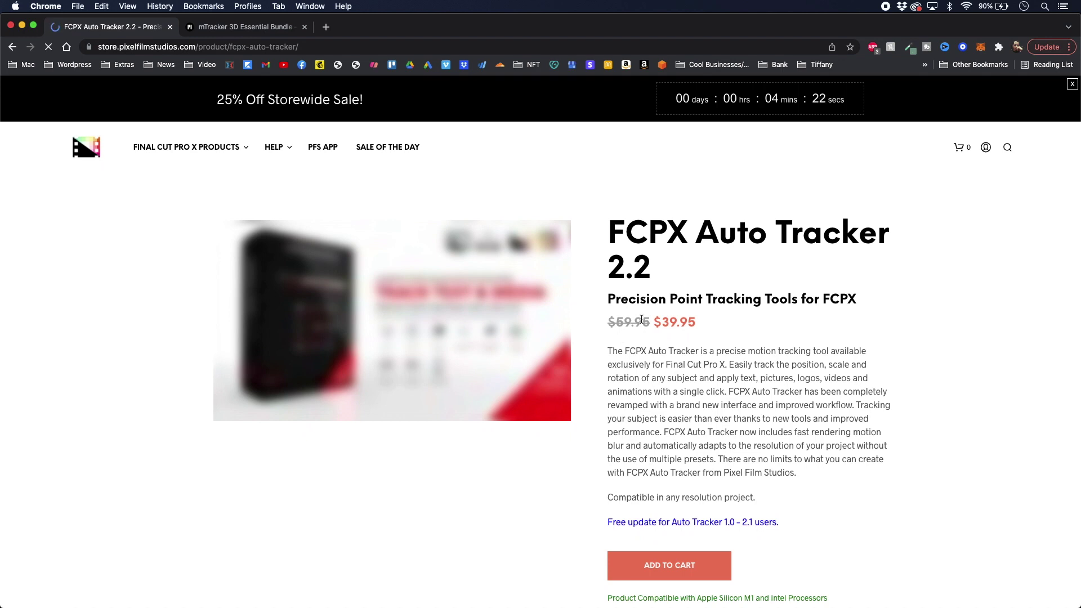
Review the FCPX Auto Tracker 2.2 product page, including its package contents and tracking feature descriptions
scroll(641, 321, down, 5)
scroll(641, 323, down, 12)
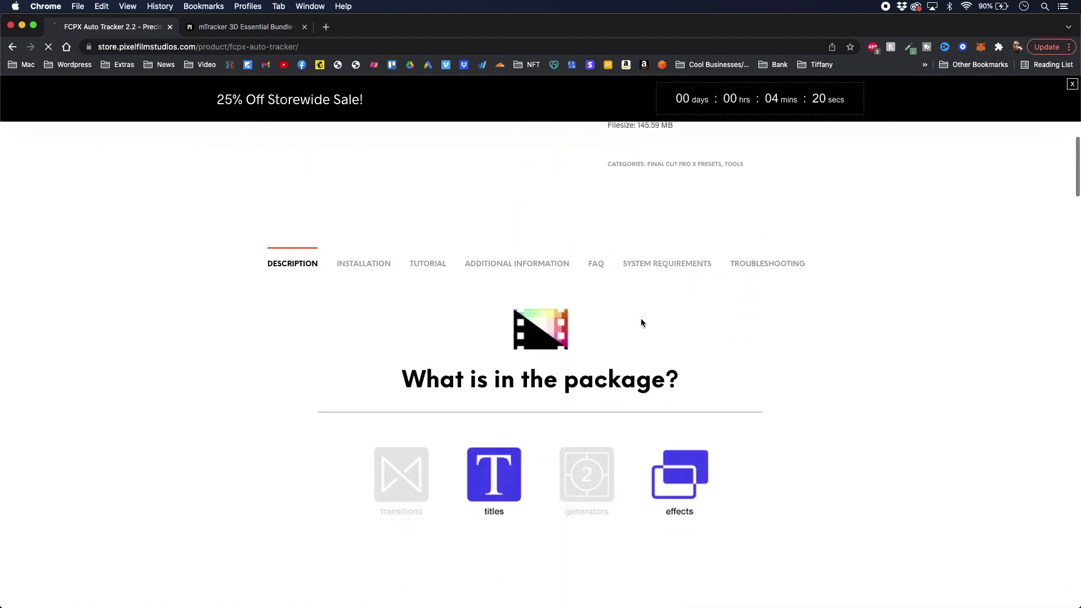
scroll(641, 324, down, 2)
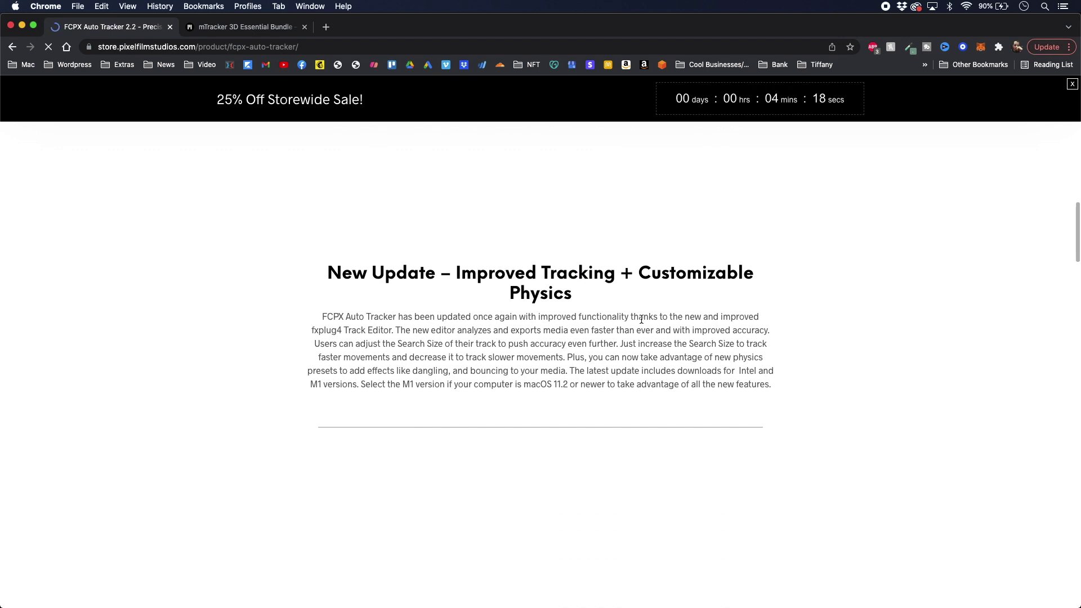
scroll(640, 323, down, 4)
scroll(641, 323, down, 18)
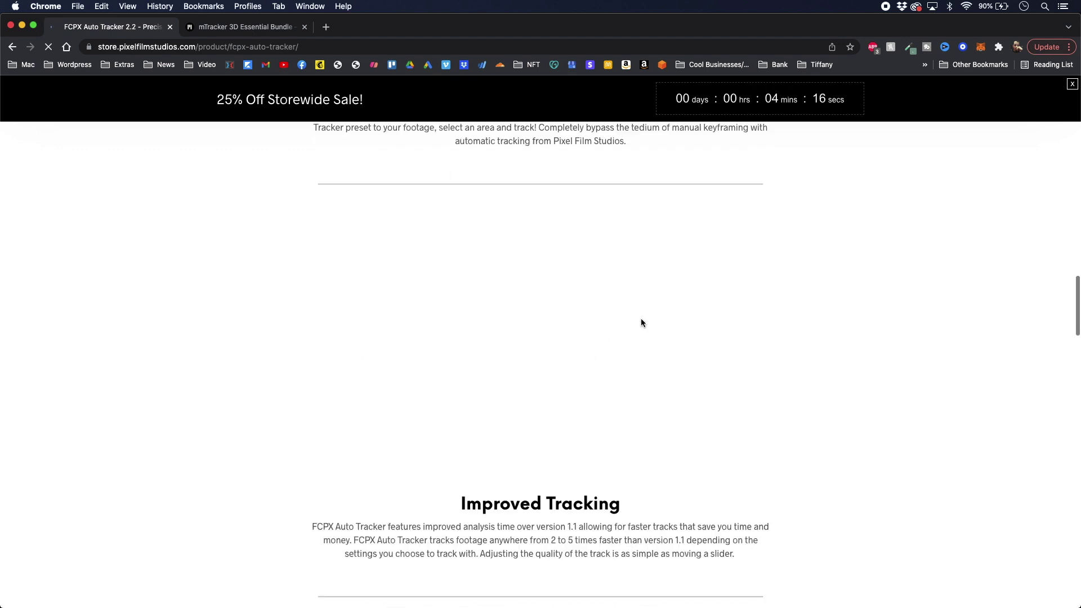
scroll(641, 323, down, 3)
scroll(641, 319, up, 20)
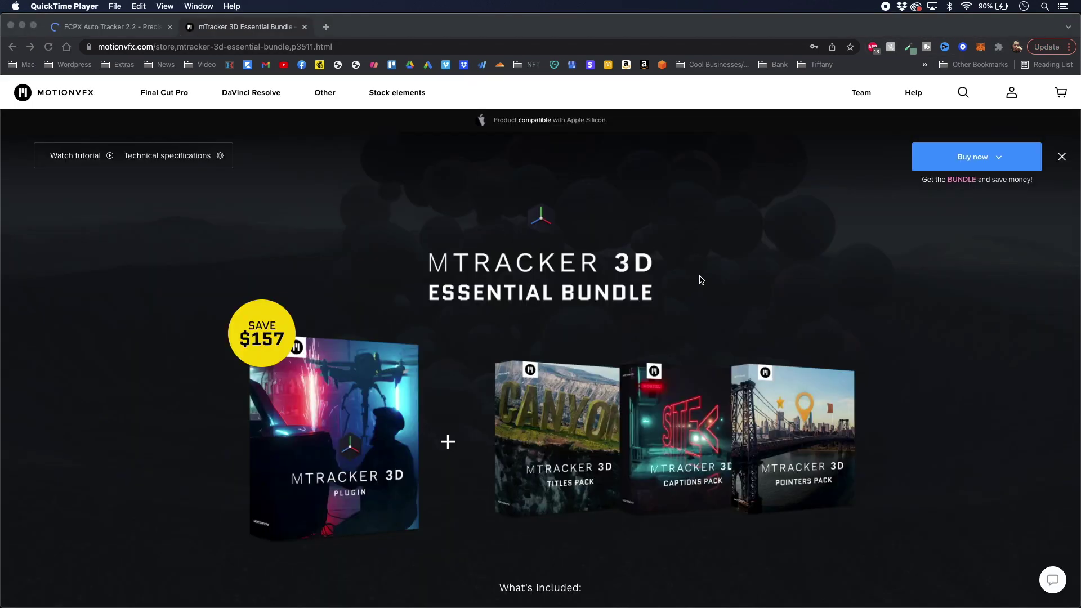
Review the mTracker 3D Essential Bundle product page, including its included packs and example shots
scroll(701, 279, down, 5)
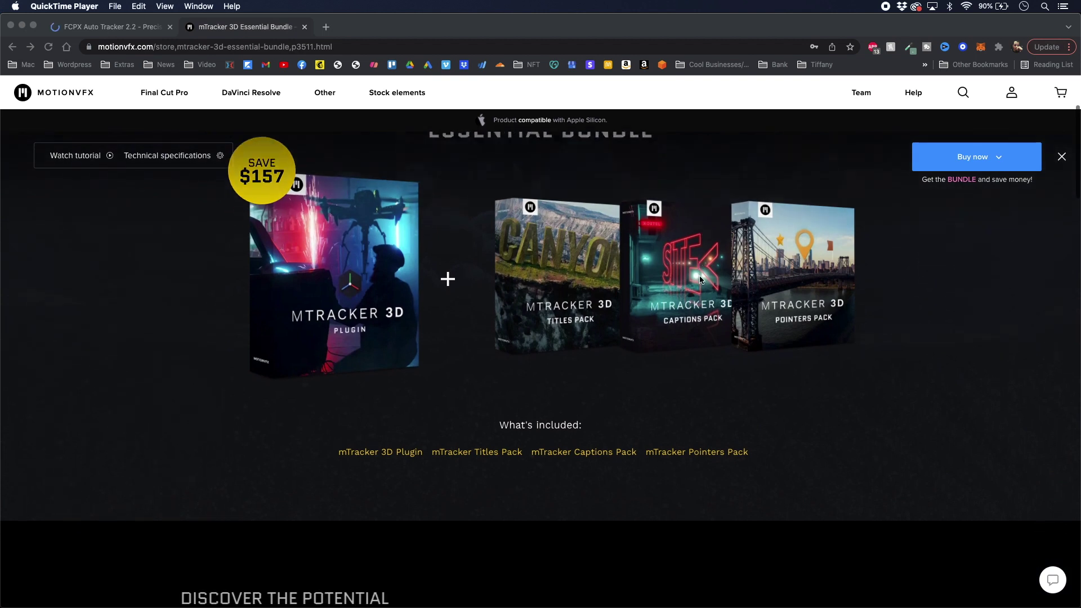
scroll(701, 280, down, 8)
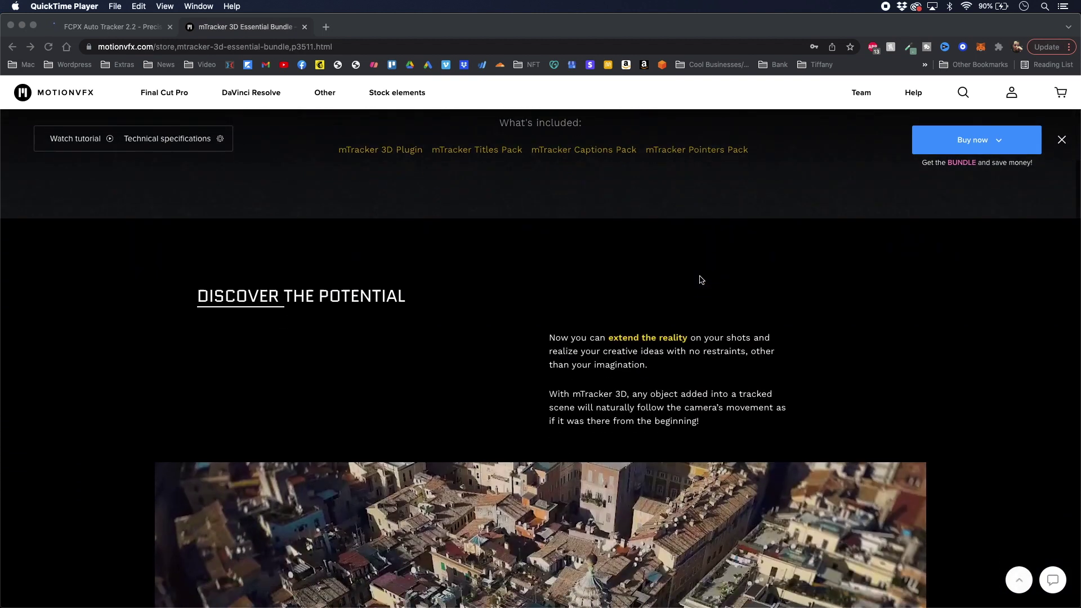
scroll(700, 279, down, 5)
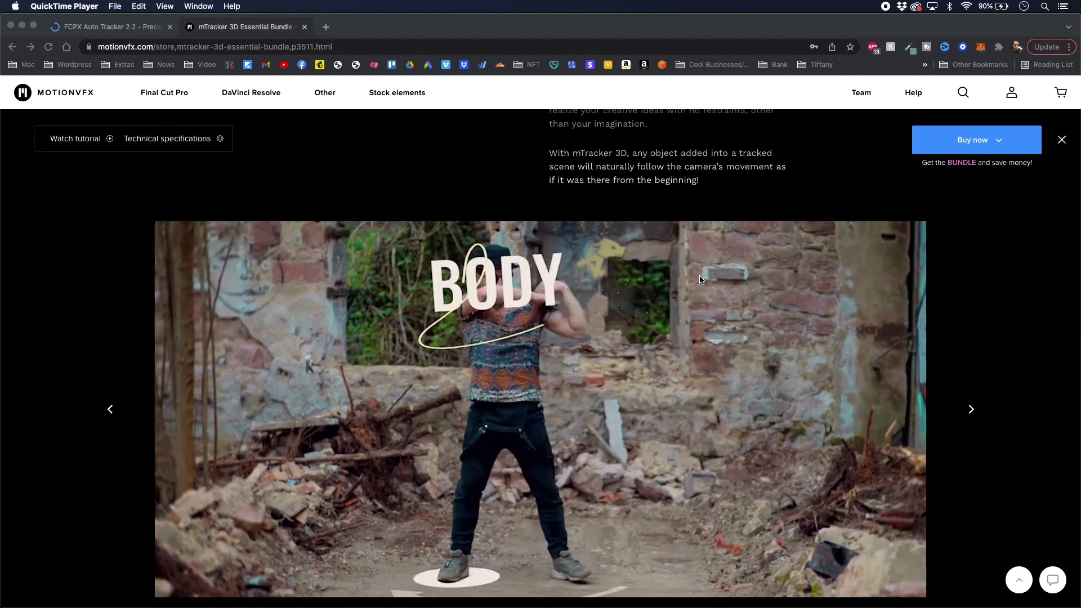
scroll(701, 280, down, 9)
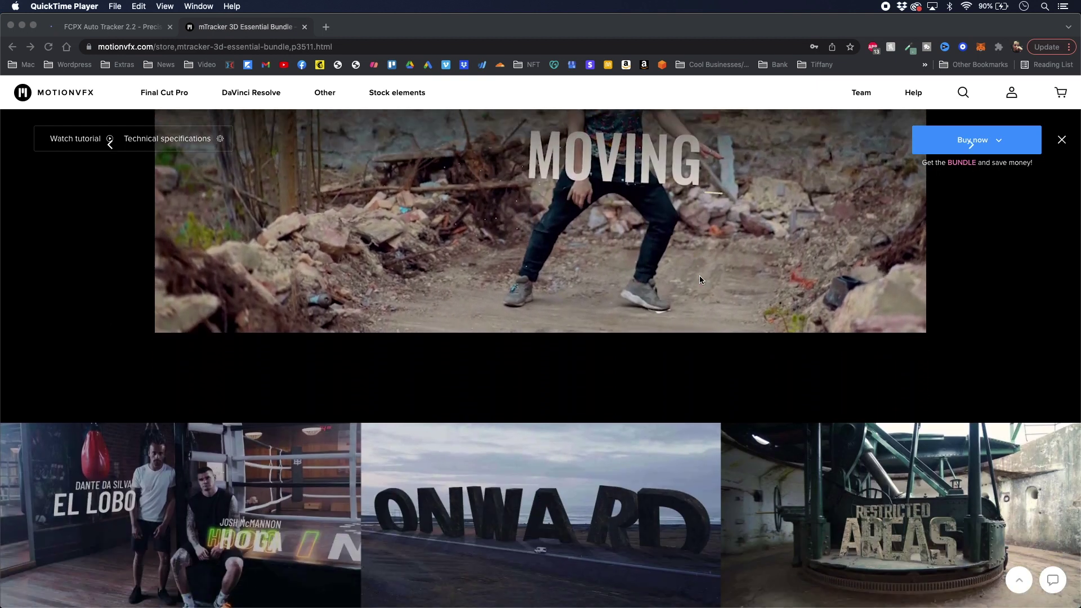
scroll(701, 280, down, 4)
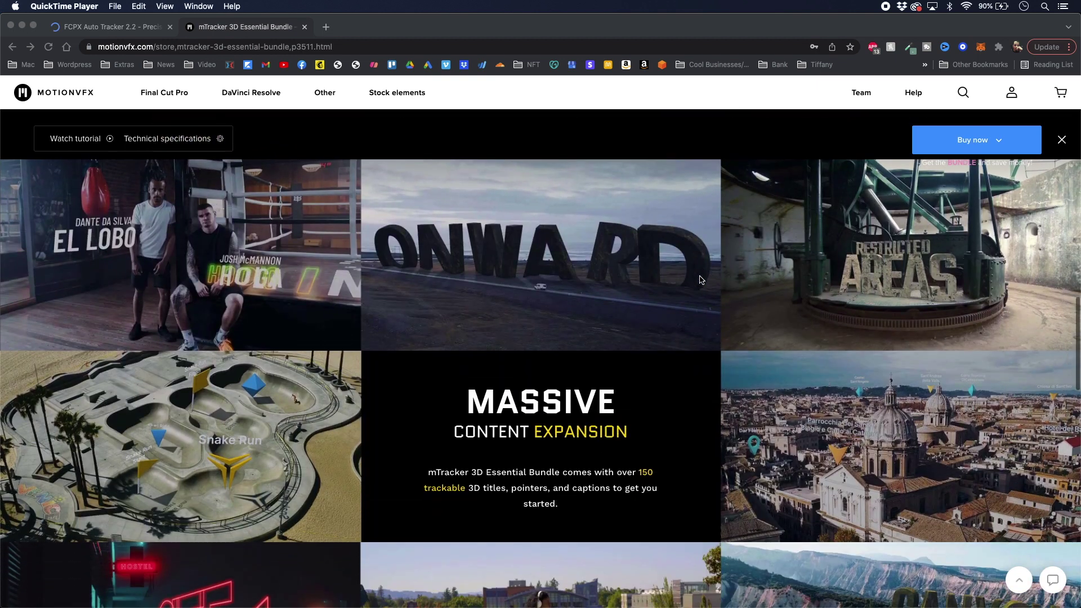
scroll(700, 280, down, 3)
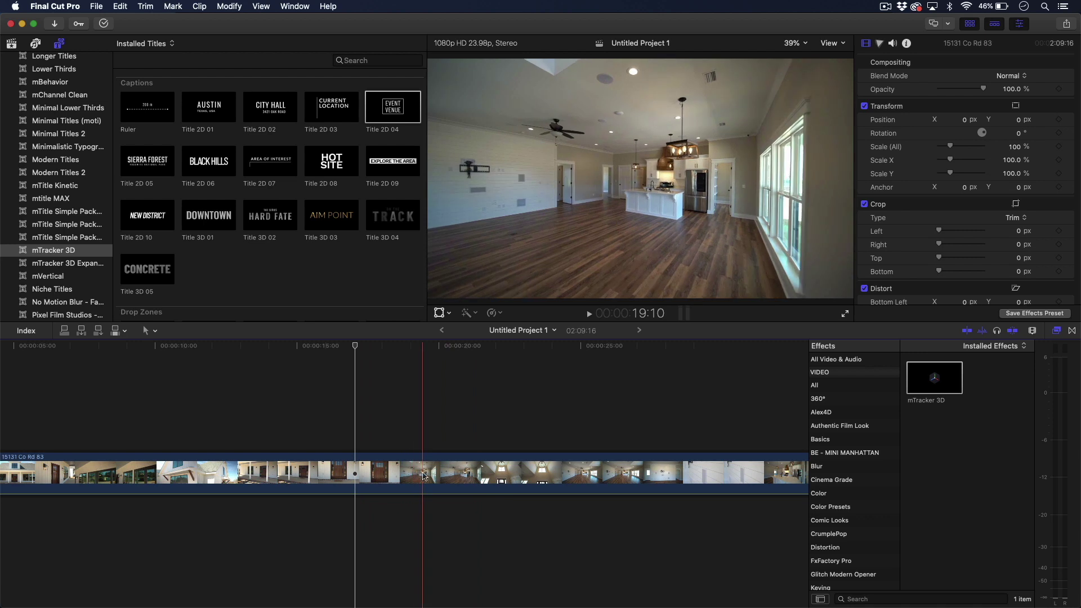
Switch to Final Cut Pro and split the timeline clip at 18:11, where the front door shot changes to the living room
key(b)
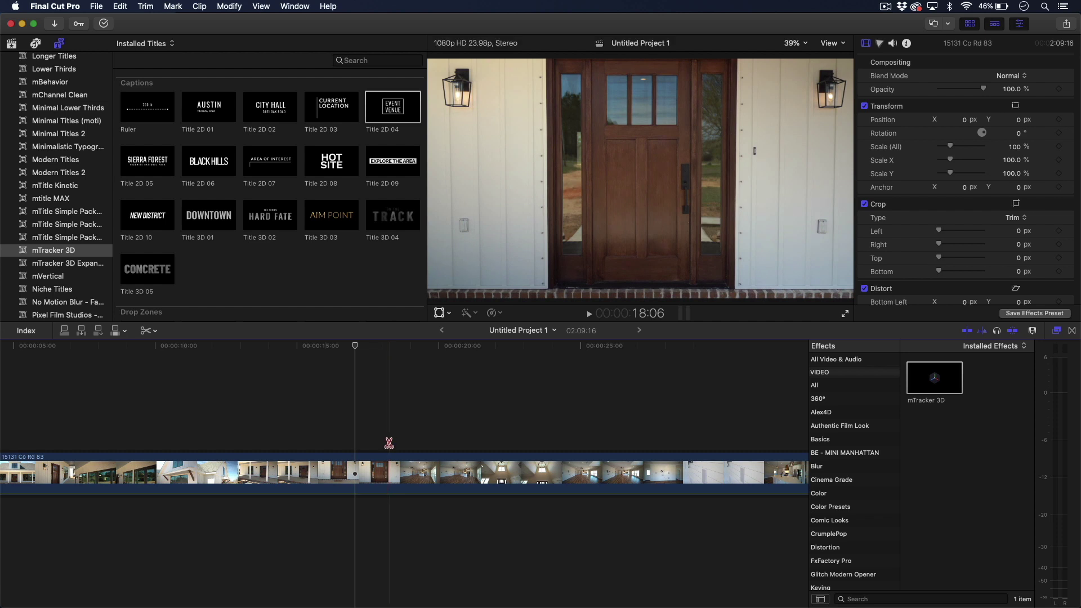
key(Right)
key(Right)
key(Right)
key(Right)
key(Right)
key(Right)
key(Right)
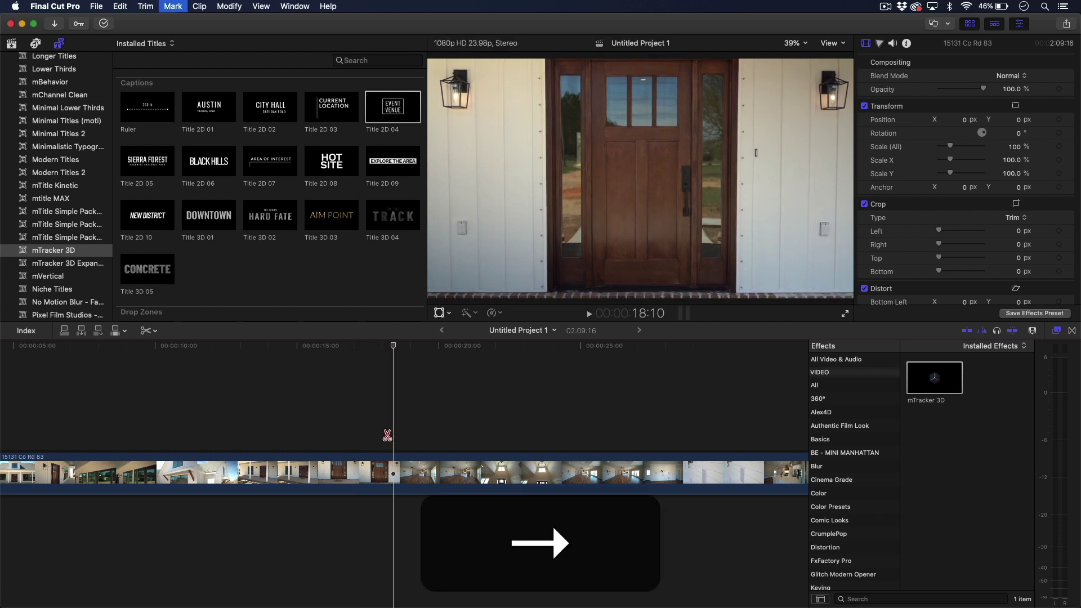
key(Left)
key(Left)
key(Right)
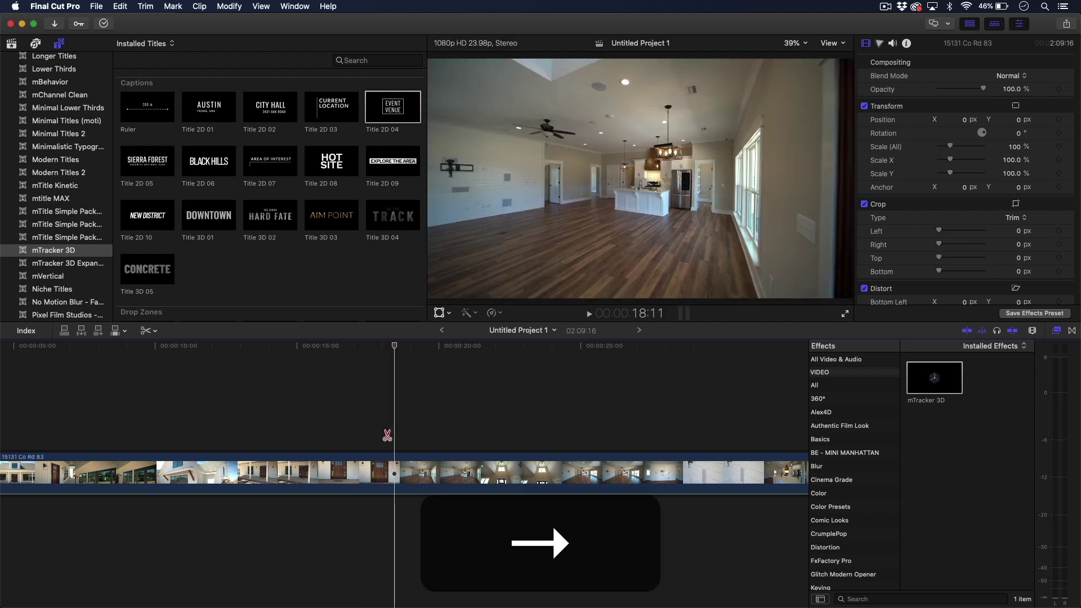
click(396, 477)
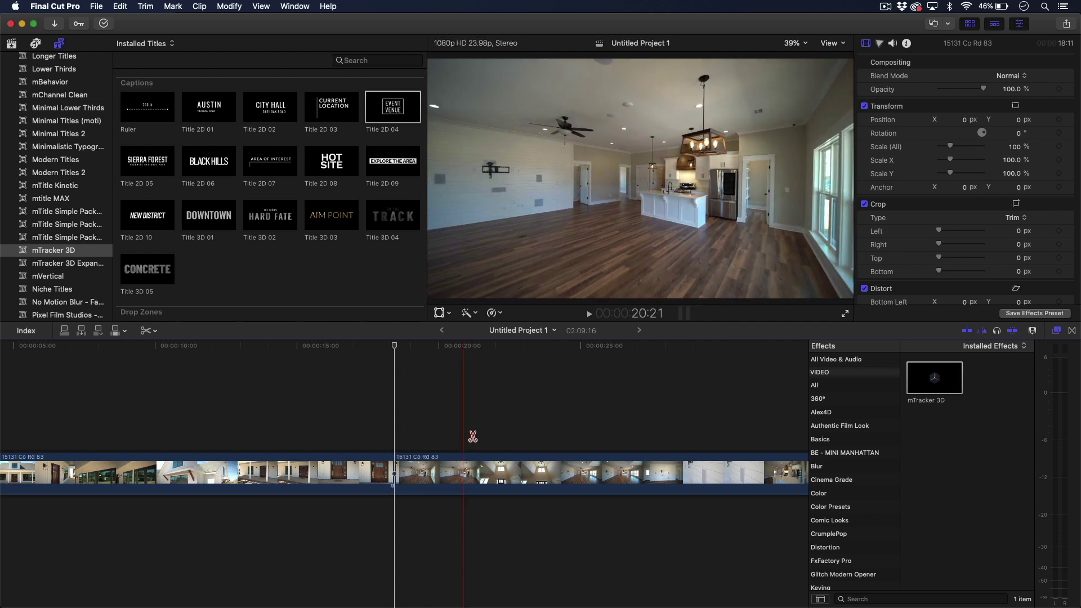
Split the clip again at 21:13, where the living room shot ends and the entryway shot begins
key(Left)
key(Left)
key(Left)
key(Left)
key(Left)
key(Left)
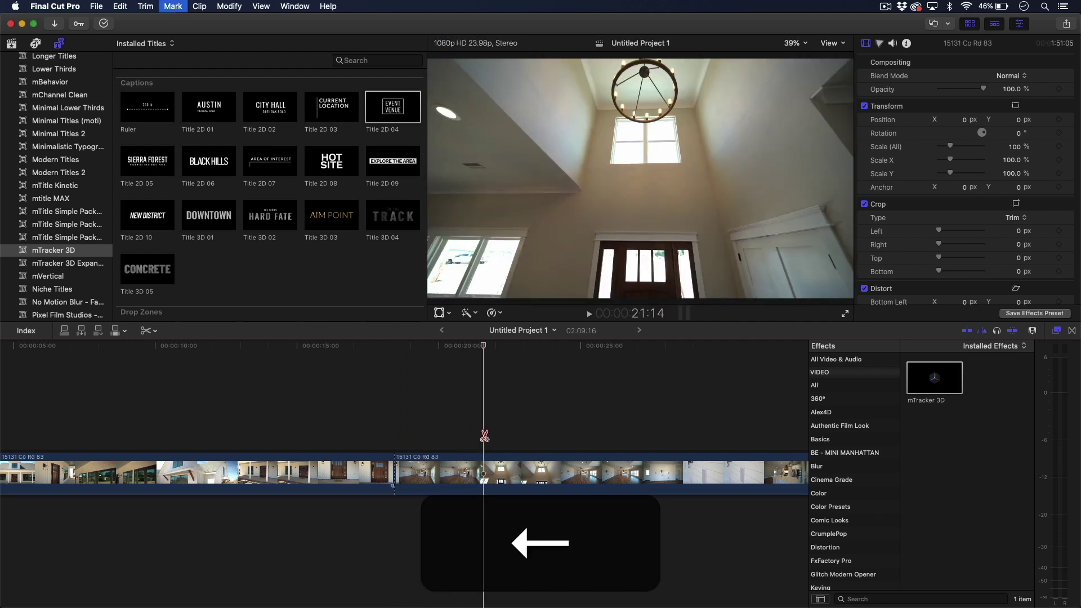
key(Right)
key(Right)
key(Right)
key(Right)
key(Right)
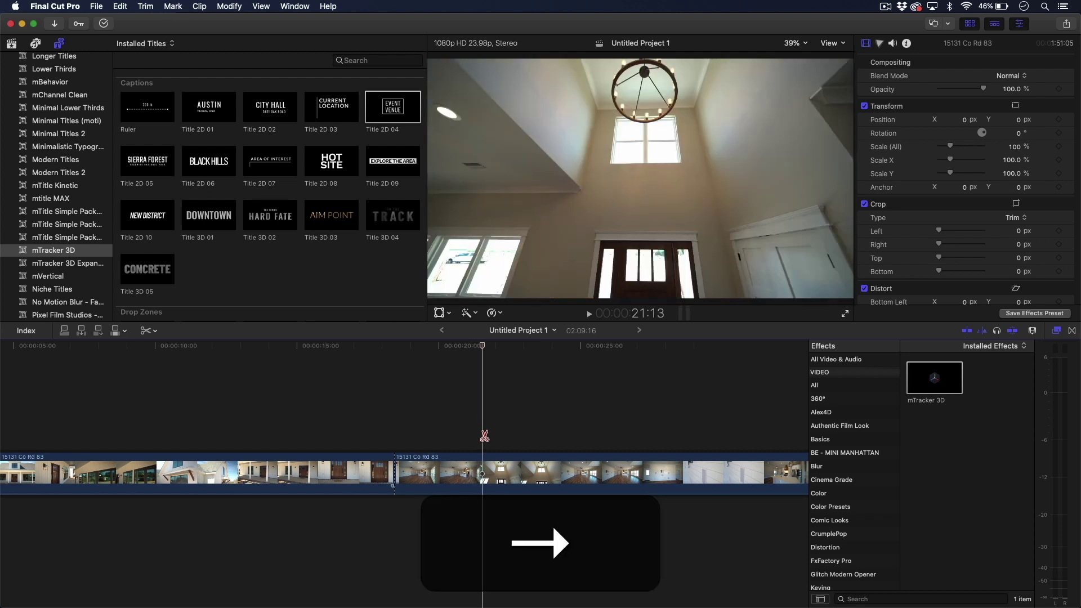
click(483, 476)
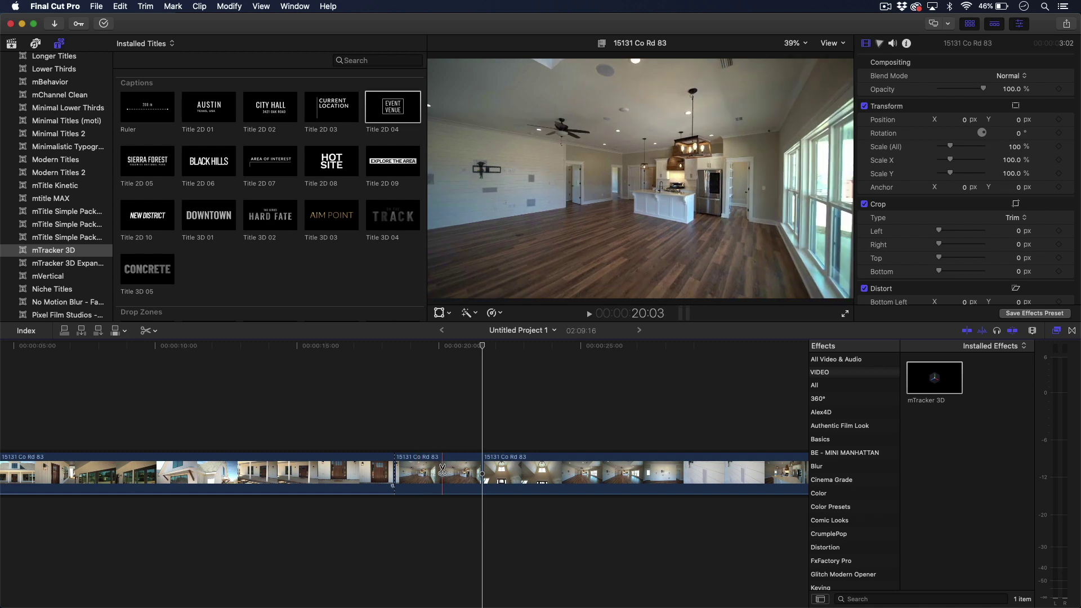
Apply the mTracker 3D effect to the isolated living room clip
key(a)
click(445, 472)
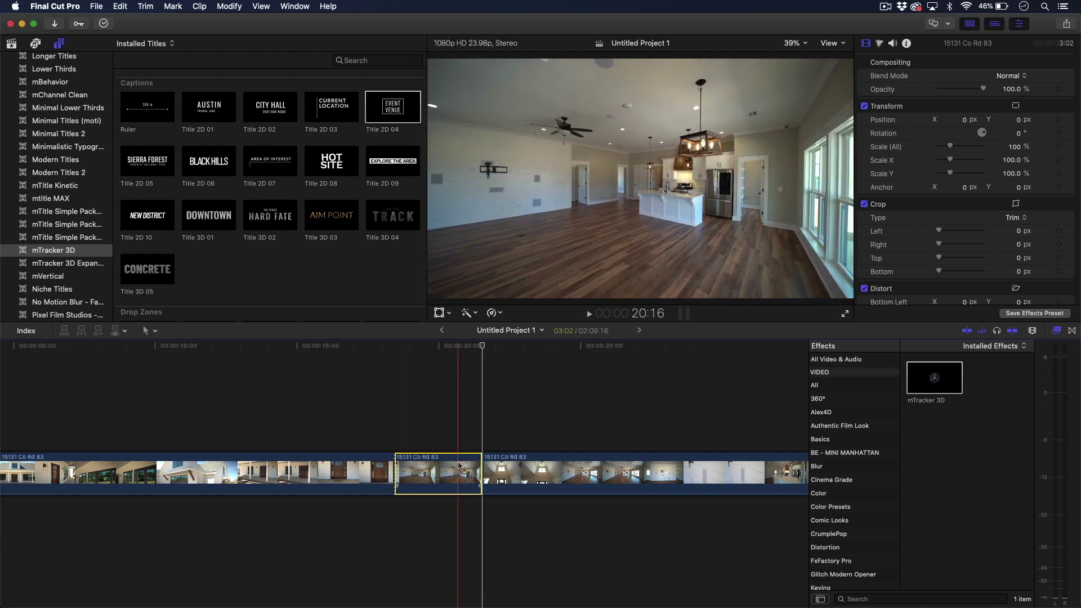
drag(928, 388, 436, 483)
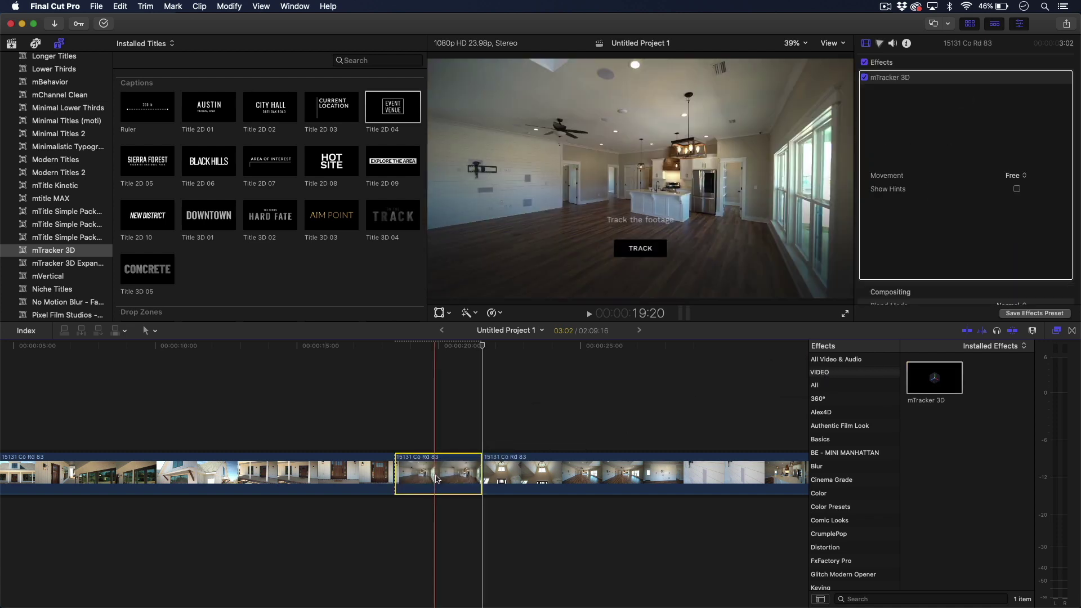
Run the mTracker 3D analysis on the living room clip and copy its tracking data
key(Left)
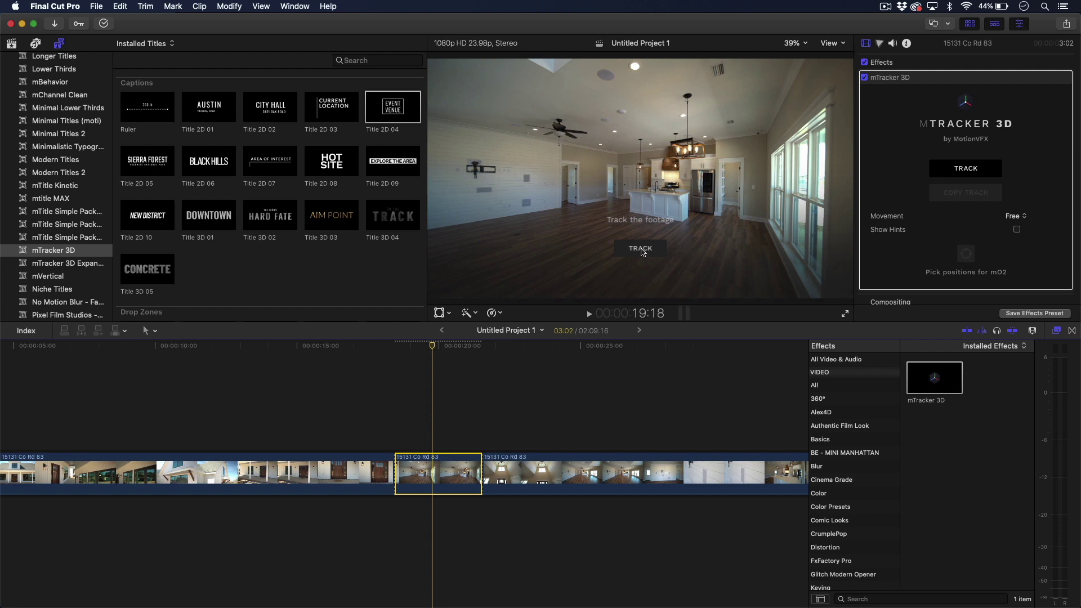
click(640, 249)
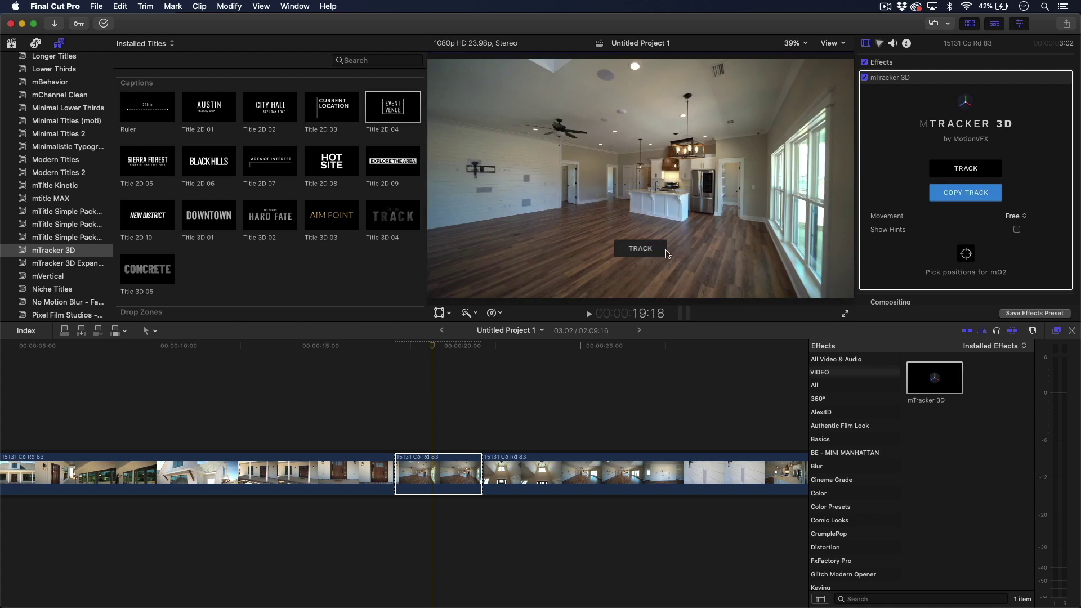
click(964, 199)
Add the Title 2D 04 caption above the living room clip and trim it to the clip's length
drag(393, 114, 402, 430)
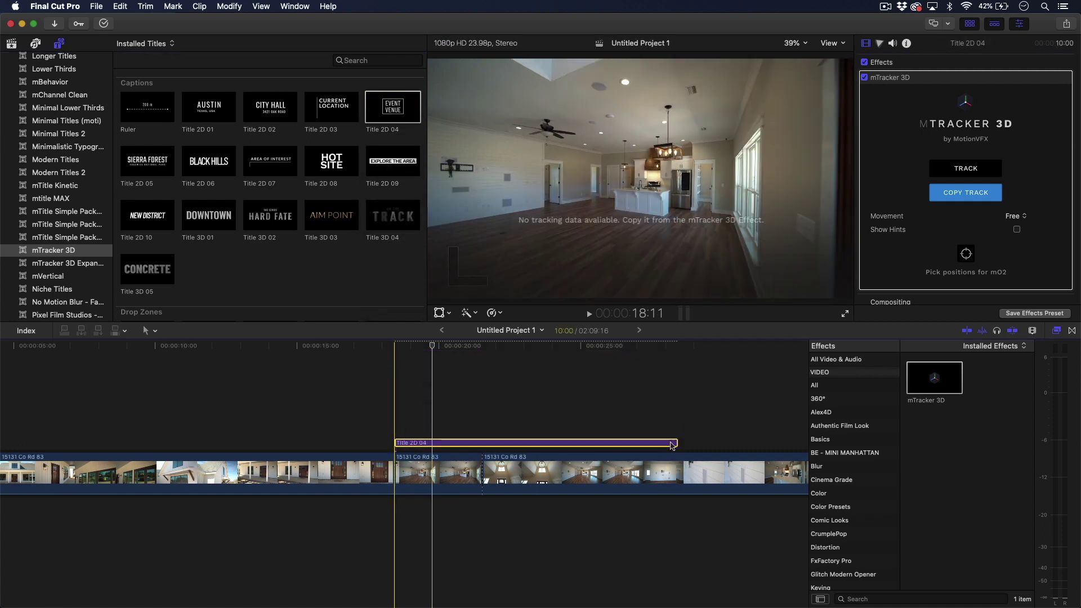
drag(676, 446, 482, 446)
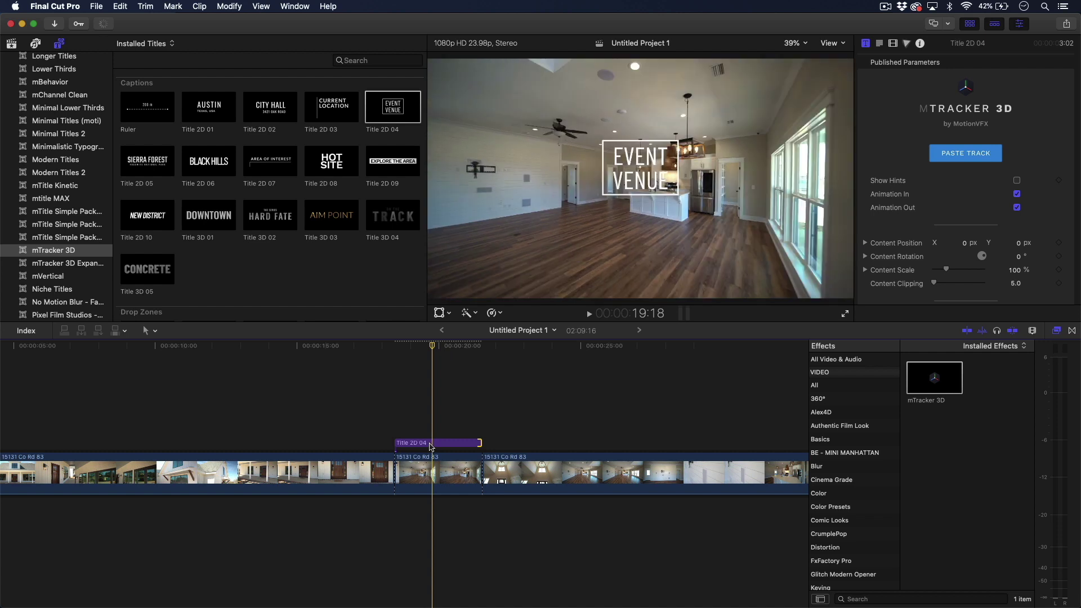
Paste the copied tracking data into the Title 2D 04 caption
click(432, 446)
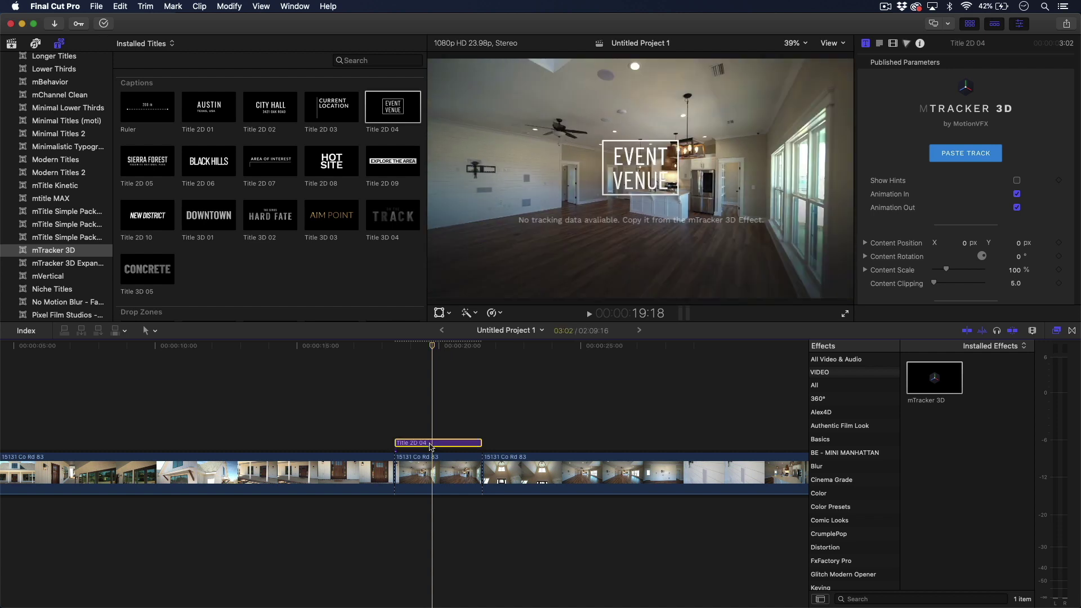
click(967, 156)
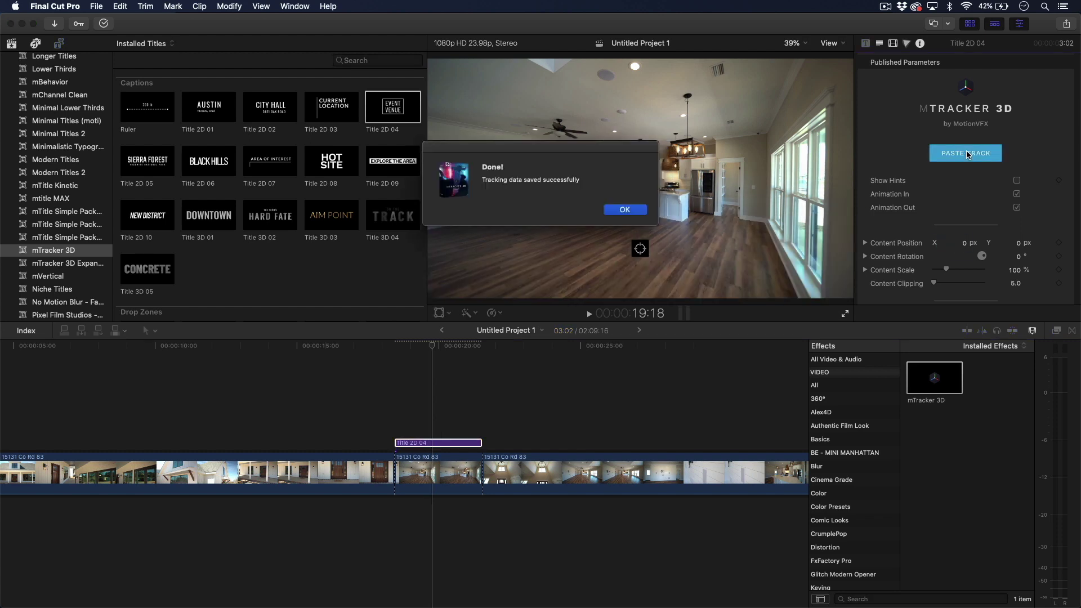
click(621, 210)
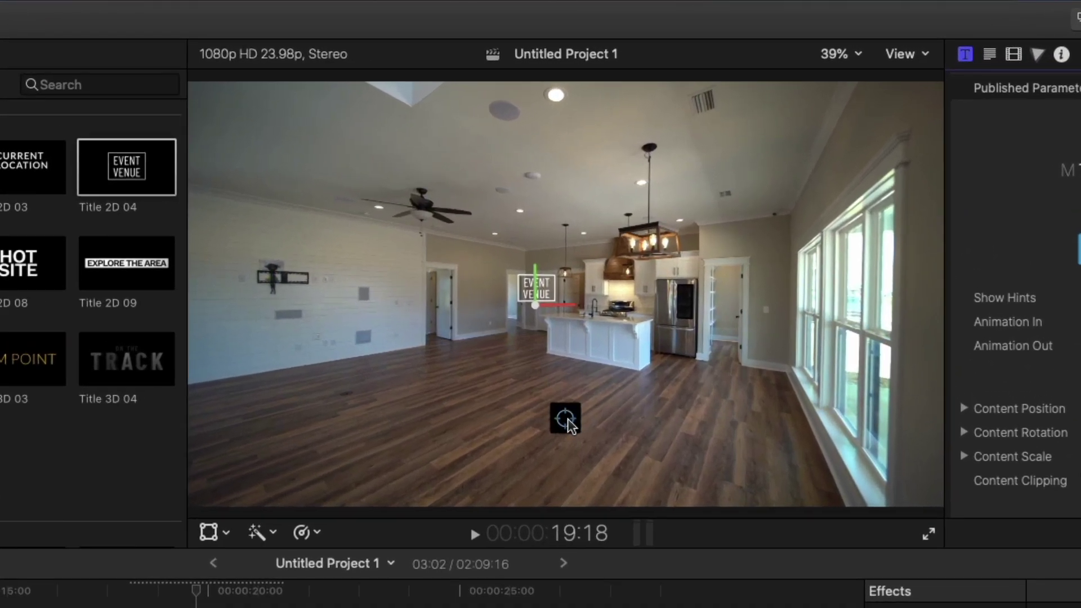
Anchor the EVENT VENUE title upright at a tracked point on the floor near the white paneled wall
drag(568, 425, 404, 405)
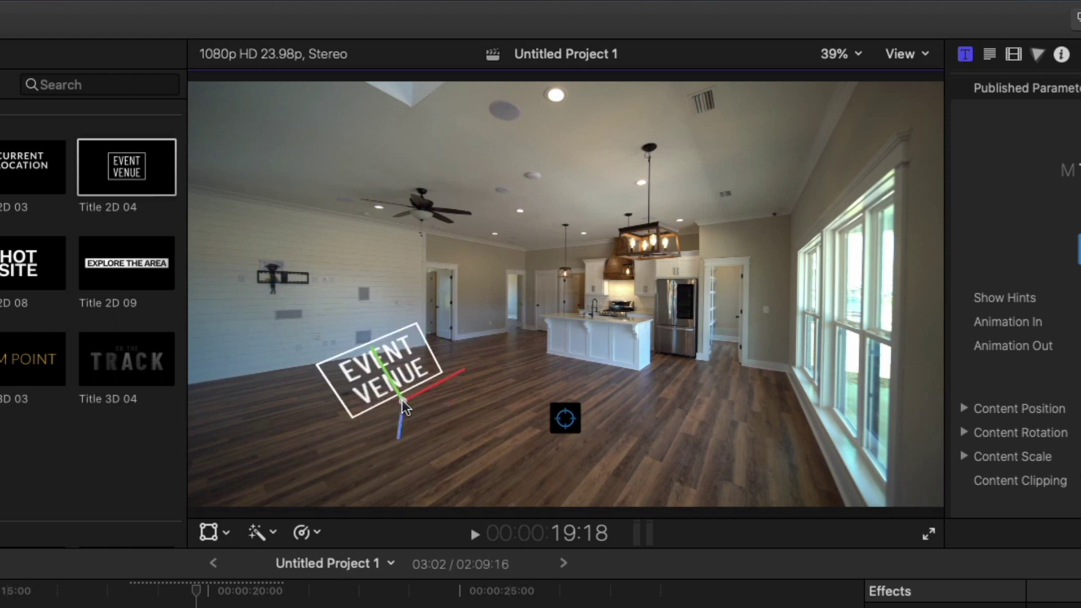
click(672, 388)
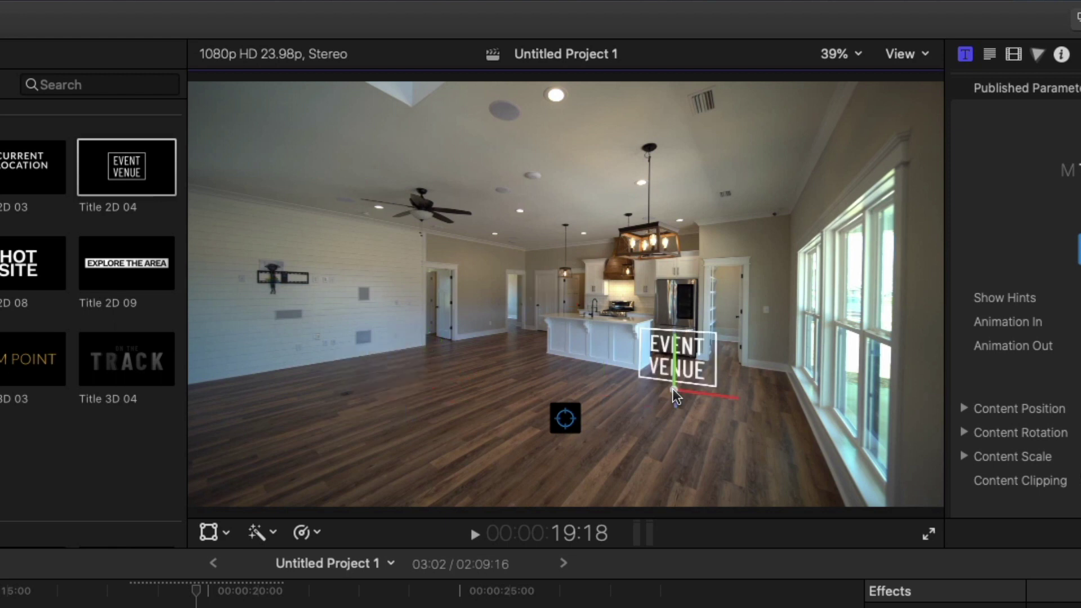
click(422, 423)
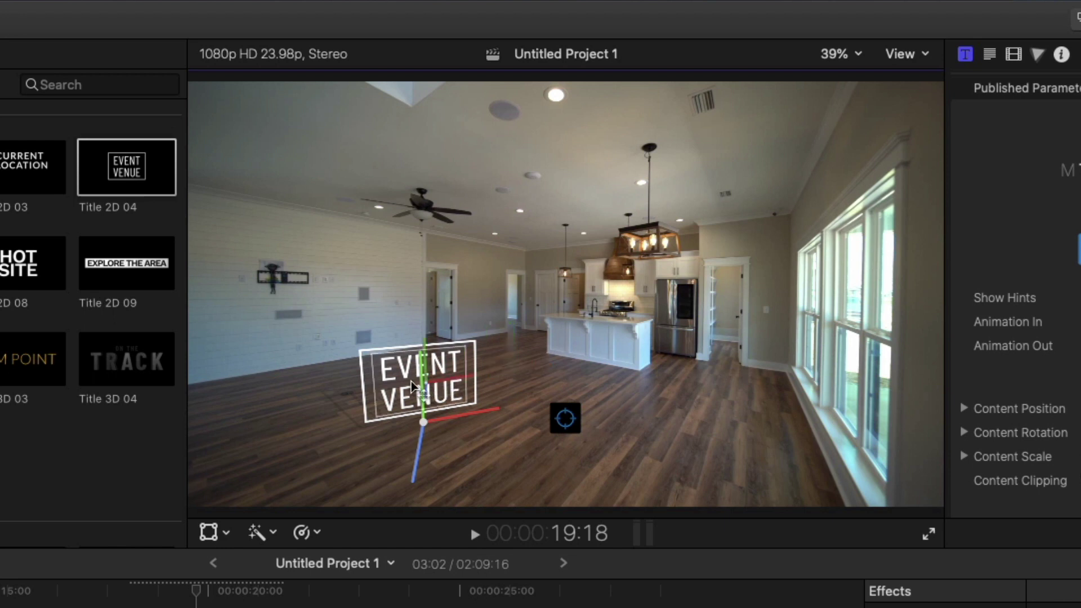
key(shift)
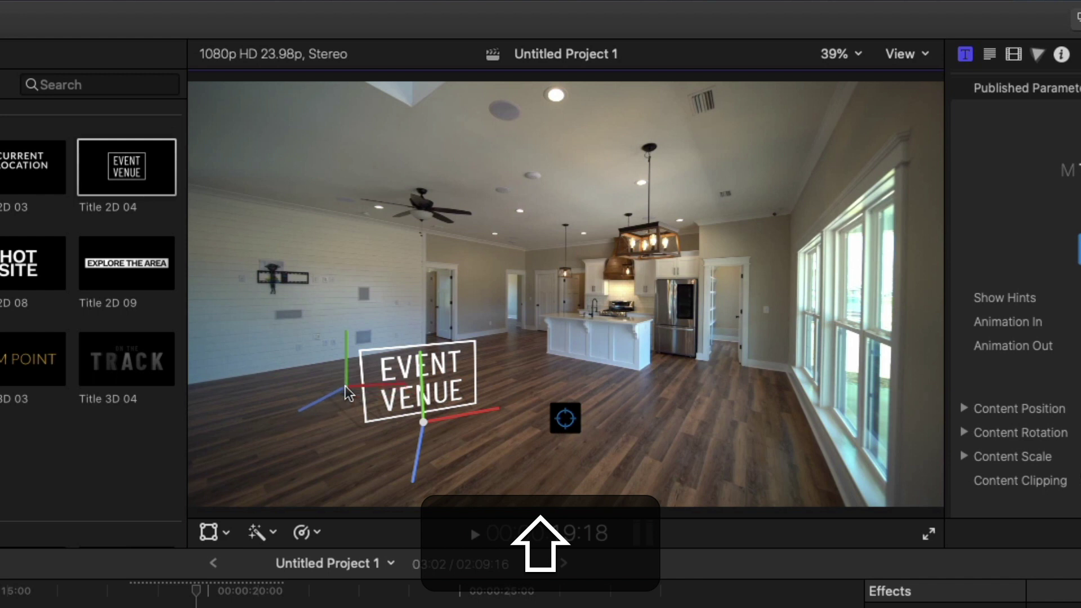
shift+click(345, 387)
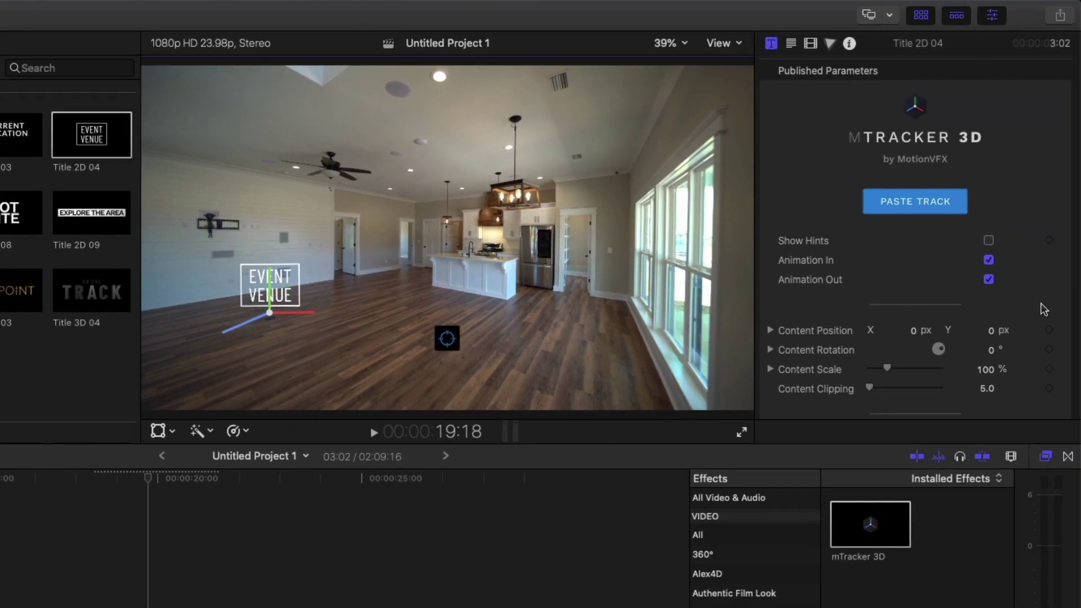
Try a Content Rotation of 17° on the title, and reset it to 0°
scroll(1045, 309, down, 2)
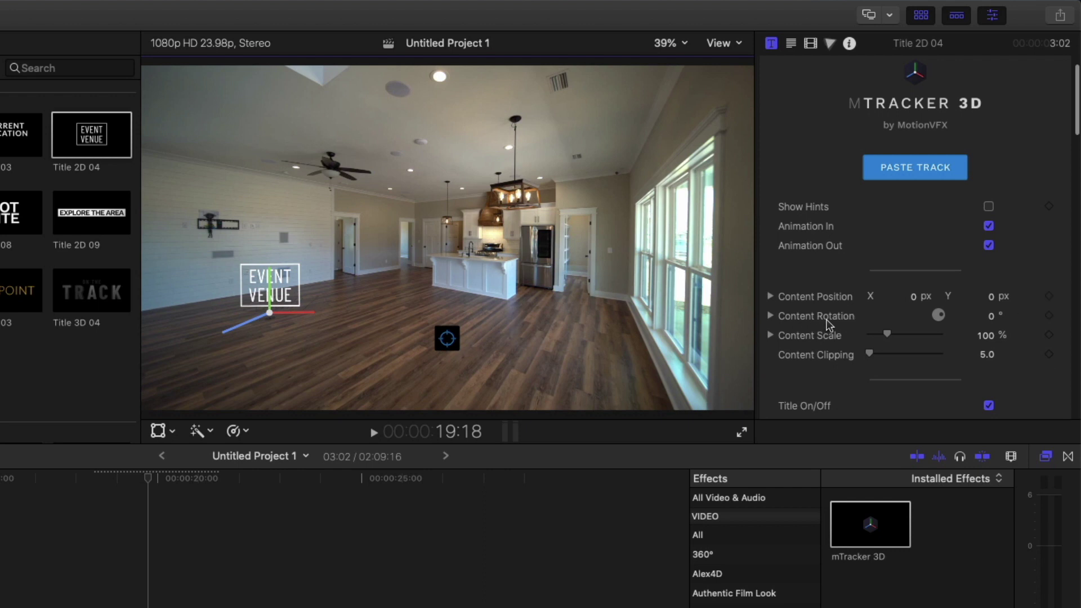
click(992, 319)
key(Up)
key(Up)
key(Up)
key(Up)
key(Up)
key(Up)
key(Up)
key(Up)
key(Up)
key(Up)
key(Up)
key(Up)
key(Up)
key(Up)
key(Up)
key(Up)
key(Up)
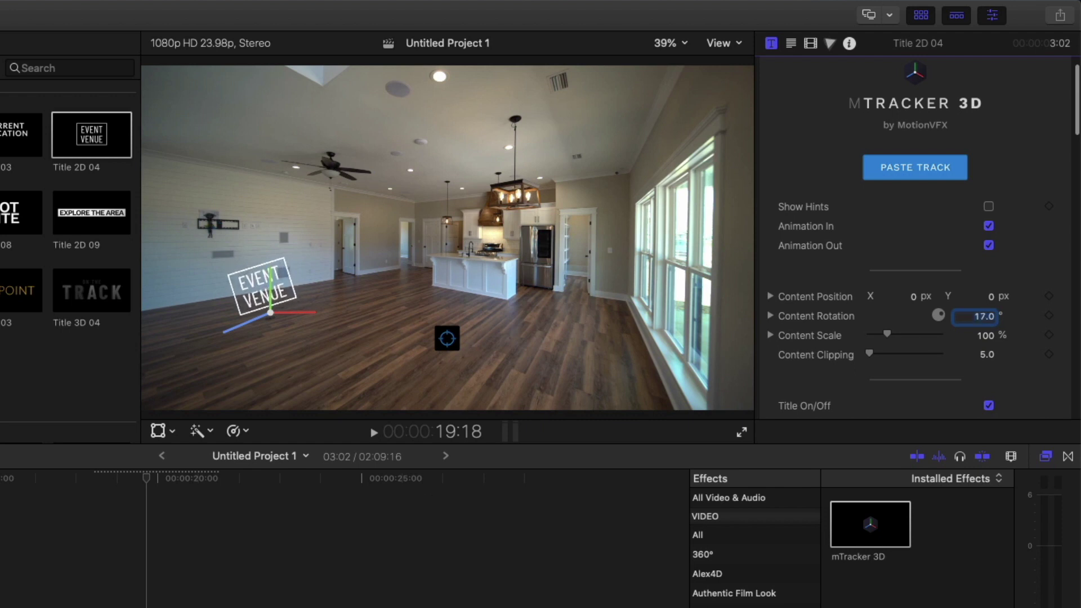
text(0)
key(Return)
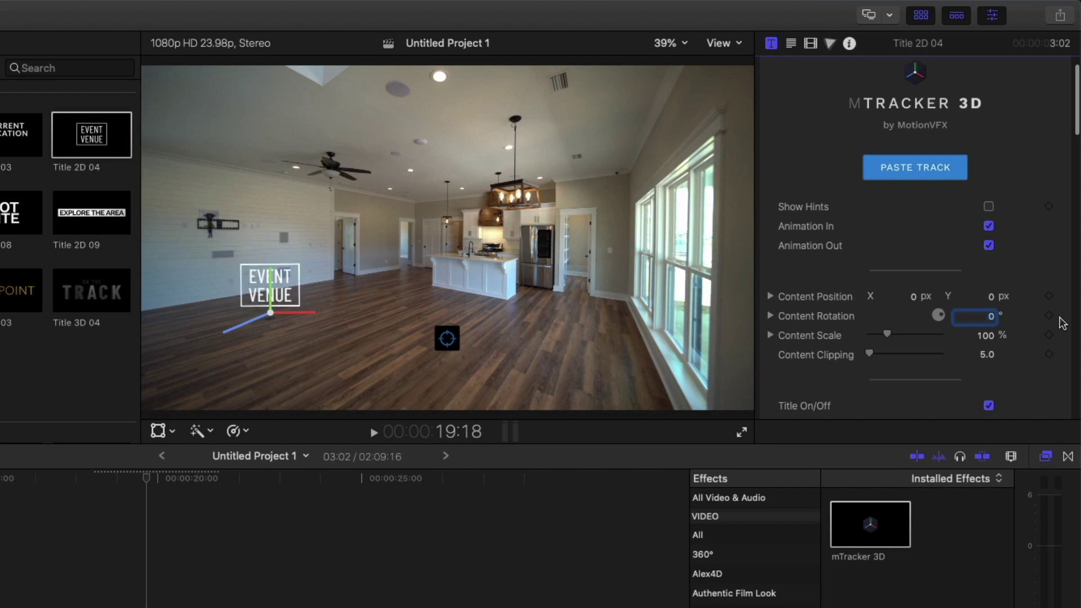
Set the EVENT VENUE title's Content Rotation Y to 52° to angle it along the white paneled wall
click(770, 317)
scroll(832, 324, down, 2)
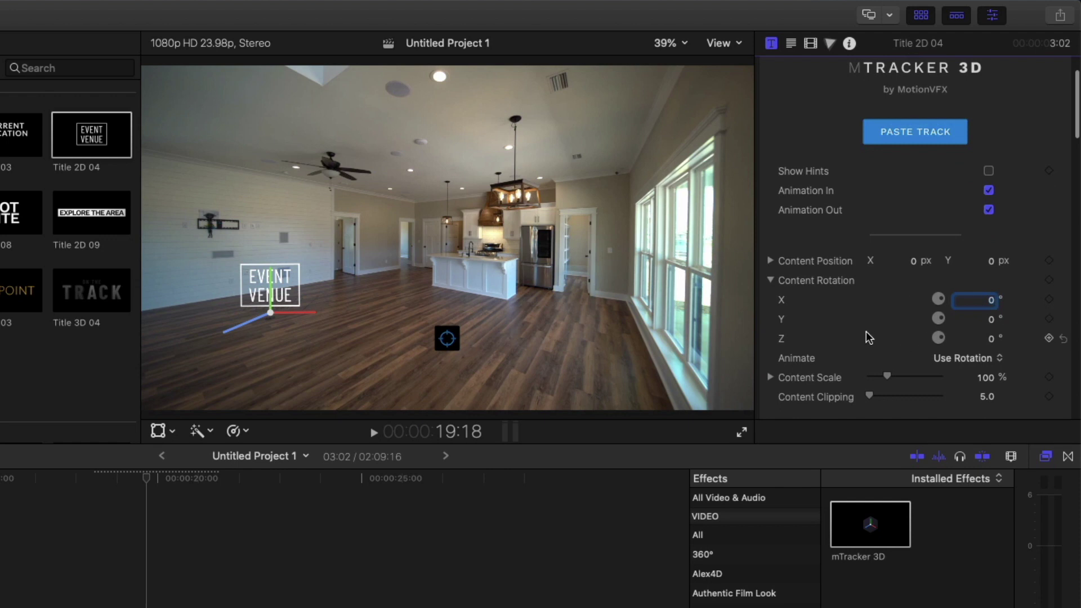
click(992, 319)
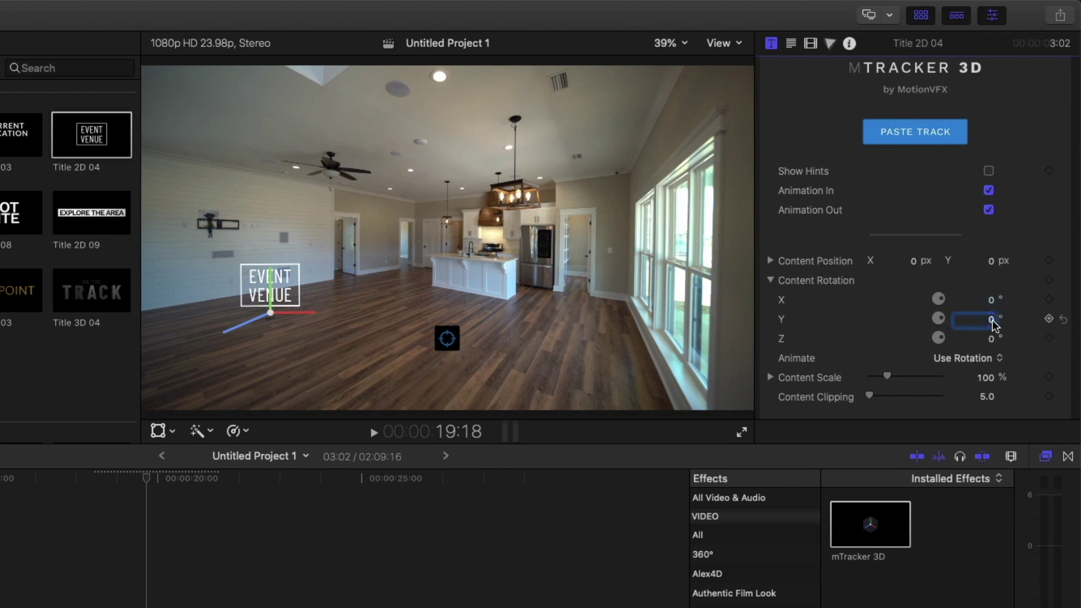
key(Up)
key(Up)
key(Up)
key(Up)
key(Up)
key(Up)
key(Up)
key(Up)
key(Up)
key(Up)
key(Up)
key(Up)
key(Up)
key(Up)
key(Up)
key(Up)
key(Up)
key(Up)
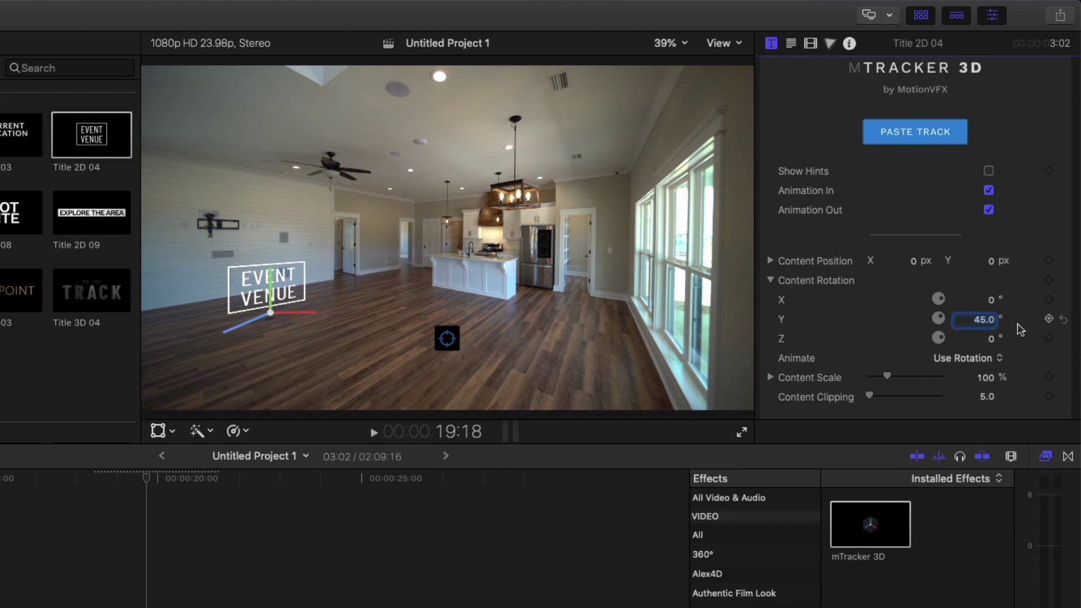
key(Up)
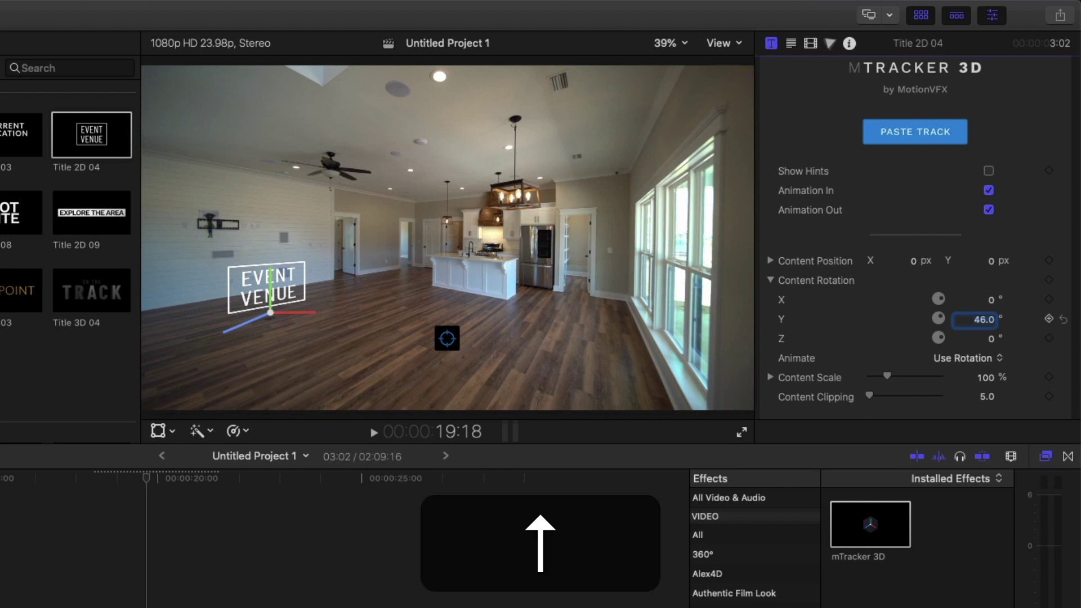
key(Up)
key(Up)
key(Up)
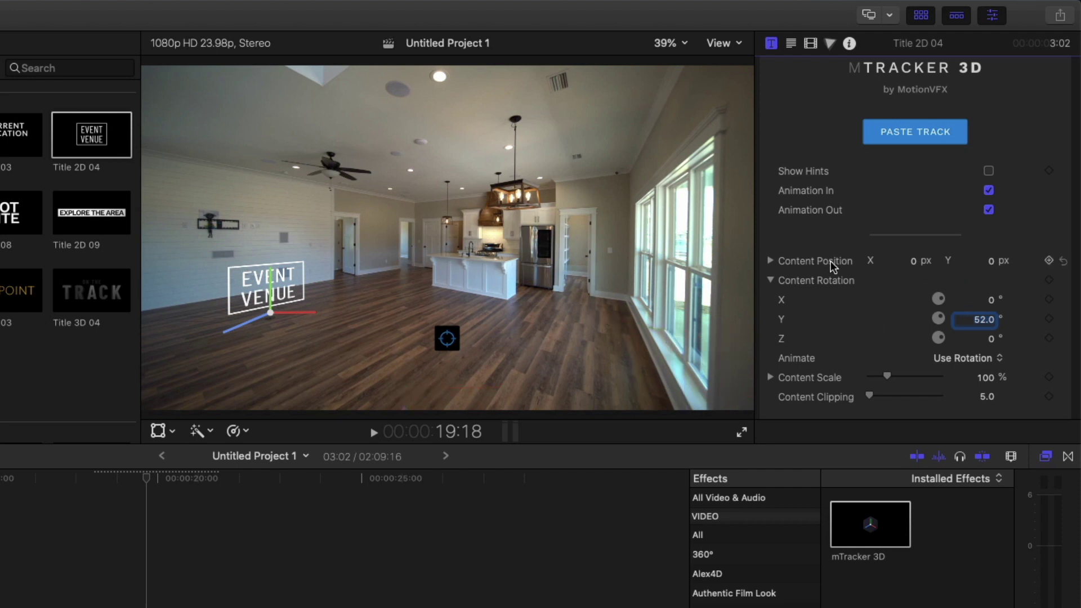
Set the title's Content Position to X 8.2 px and Y 4.0 px, checking it around 19:13
drag(991, 260, 991, 251)
drag(100, 482, 138, 476)
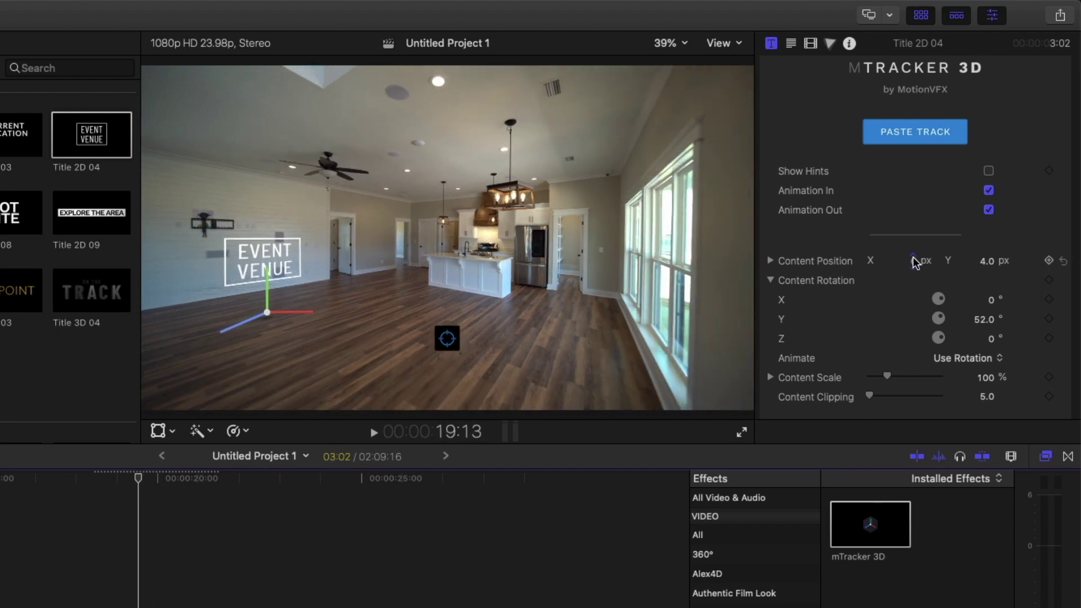
drag(912, 260, 912, 260)
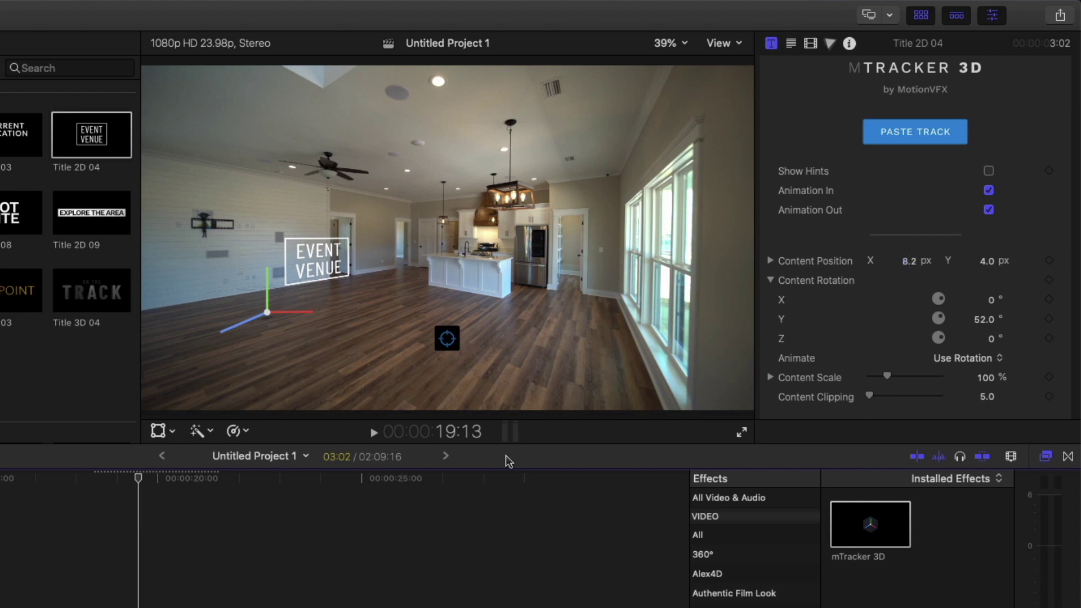
Play back the living room shot to check how the repositioned title follows the camera movement
key(space)
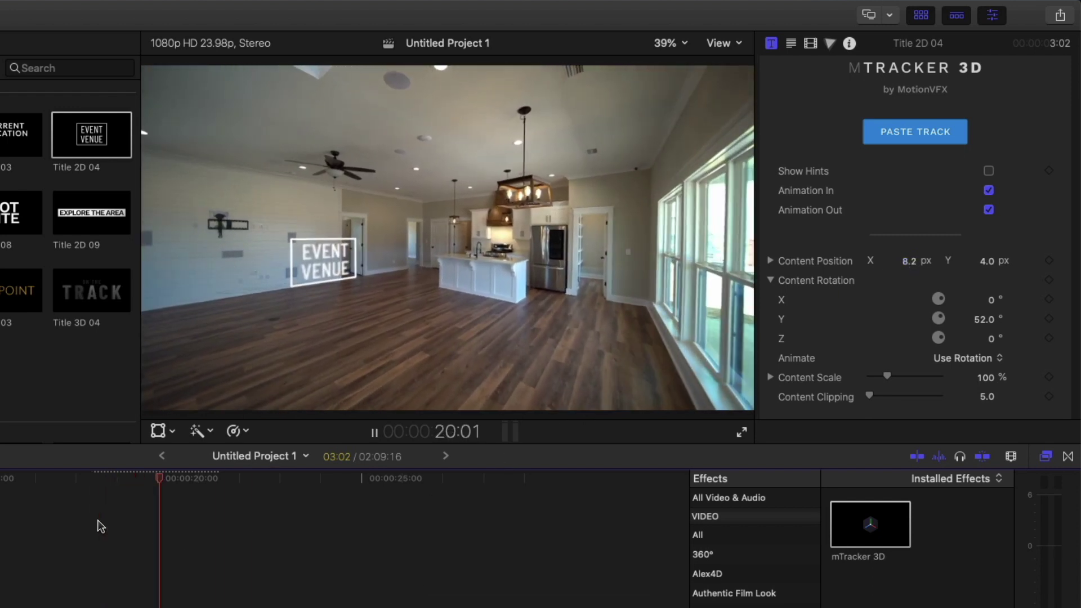
key(space)
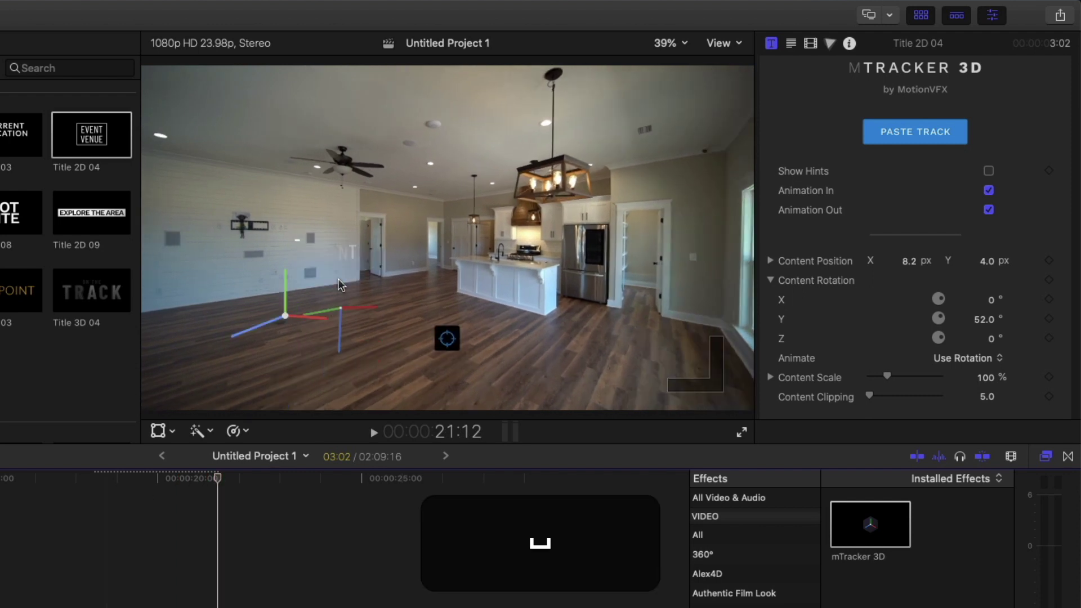
click(84, 574)
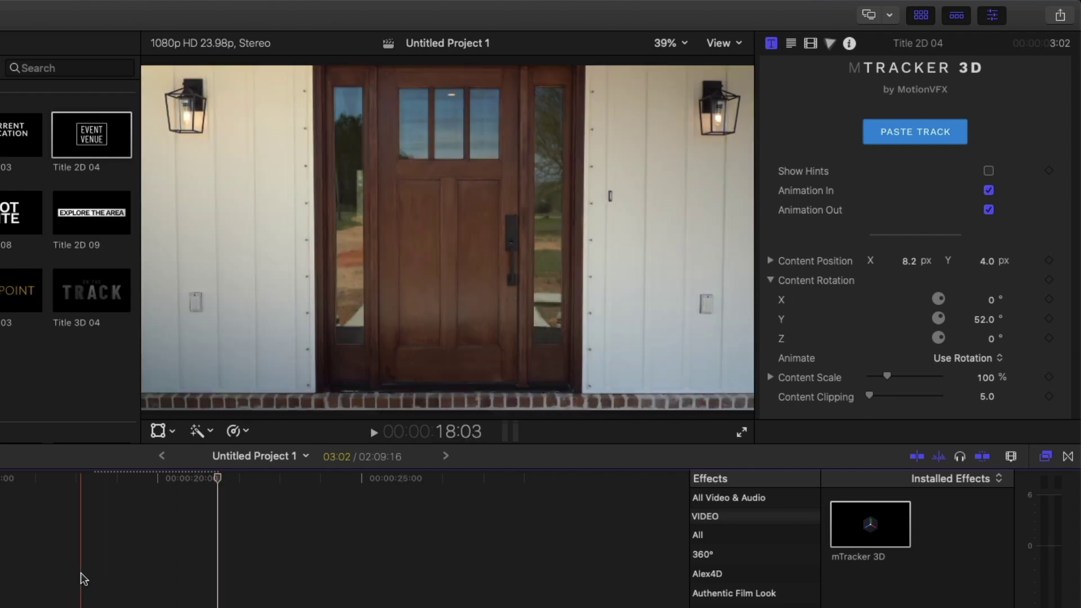
key(space)
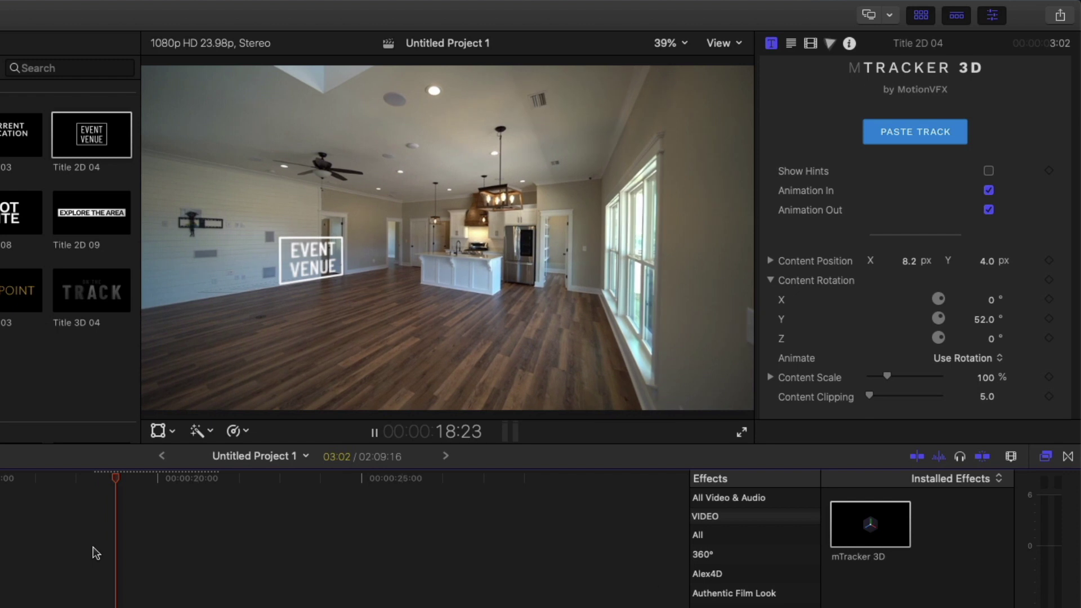
key(space)
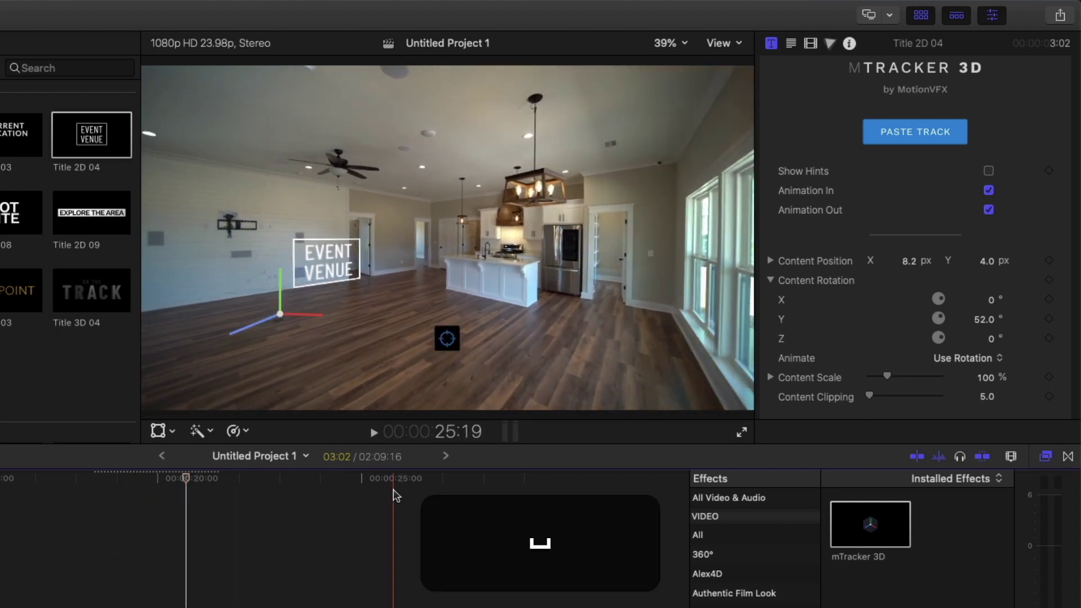
Lower the title's Content Position Y to 2.9 px and set its Content Scale to 113%
drag(987, 260, 987, 261)
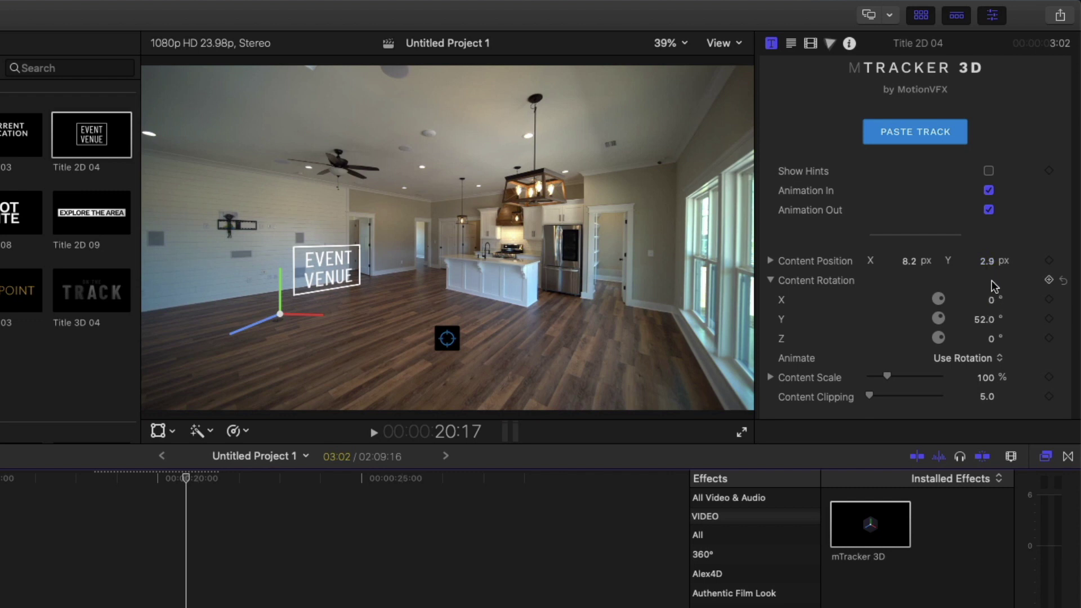
click(986, 377)
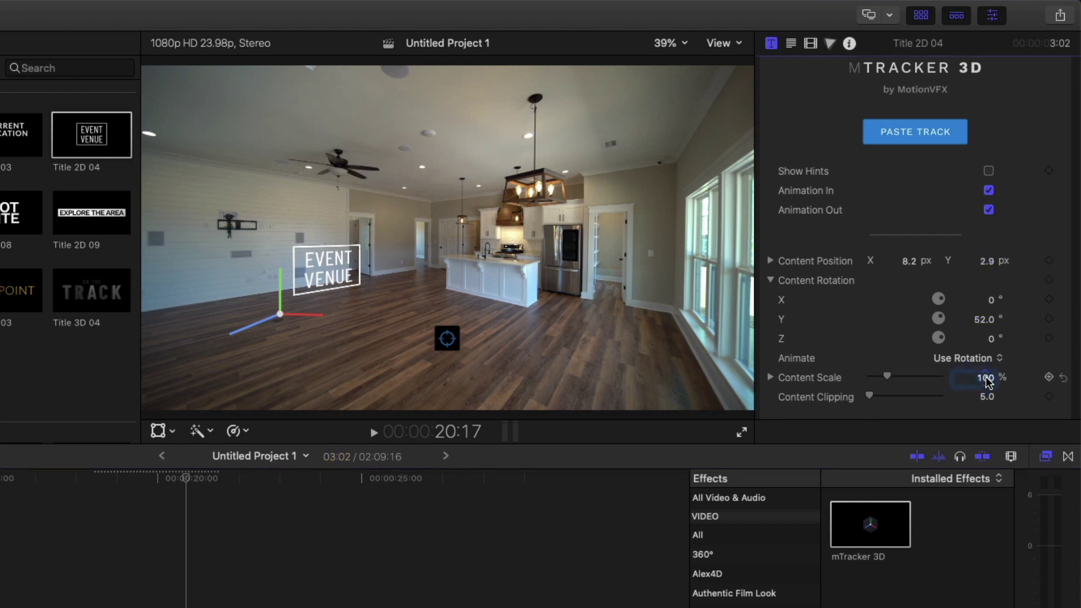
key(Up)
key(Up)
key(Up)
key(Up)
key(Up)
key(Up)
key(Up)
key(Up)
key(Up)
key(Up)
key(Up)
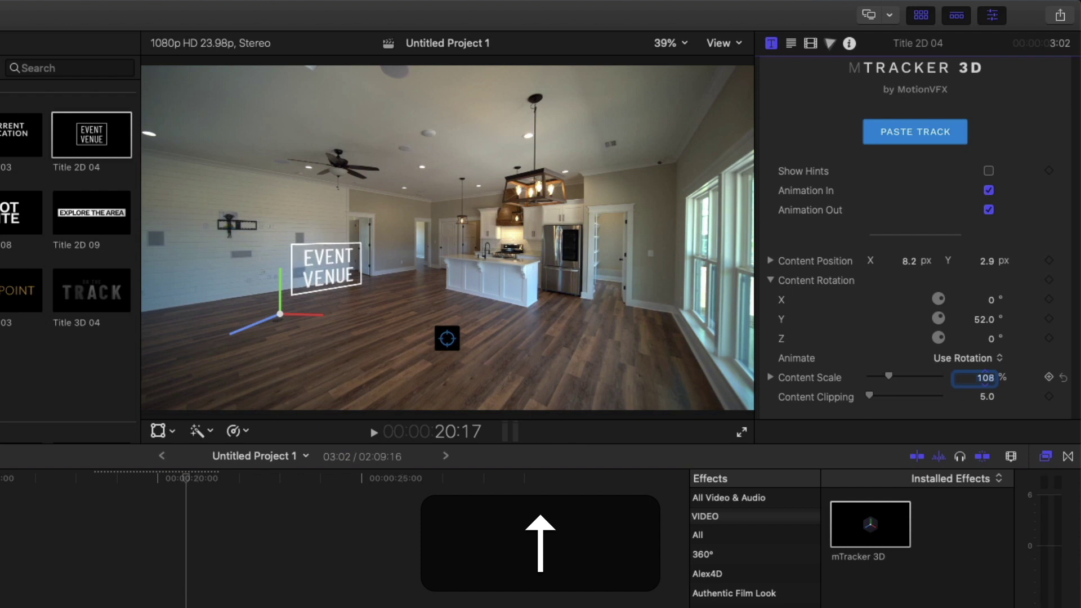
key(Up)
key(Up)
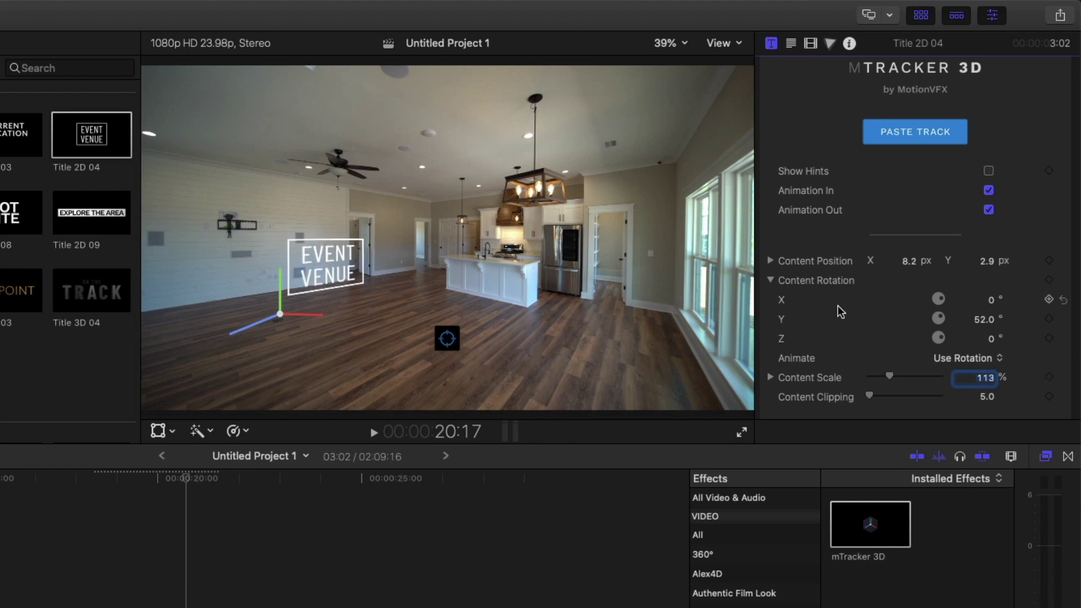
Replace the title's text with "4 BEDS" on the first line and "4 BATHS" on the second
scroll(840, 311, down, 5)
scroll(840, 311, down, 3)
click(923, 305)
key(super+a)
text(4 Bed)
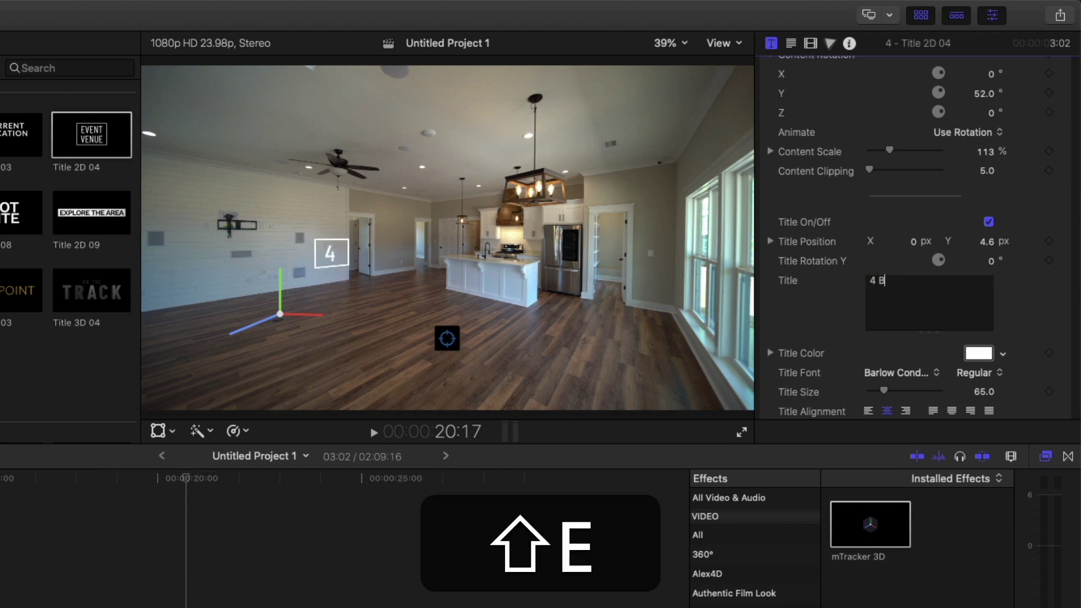
key(BackSpace)
key(BackSpace)
key(BackSpace)
key(BackSpace)
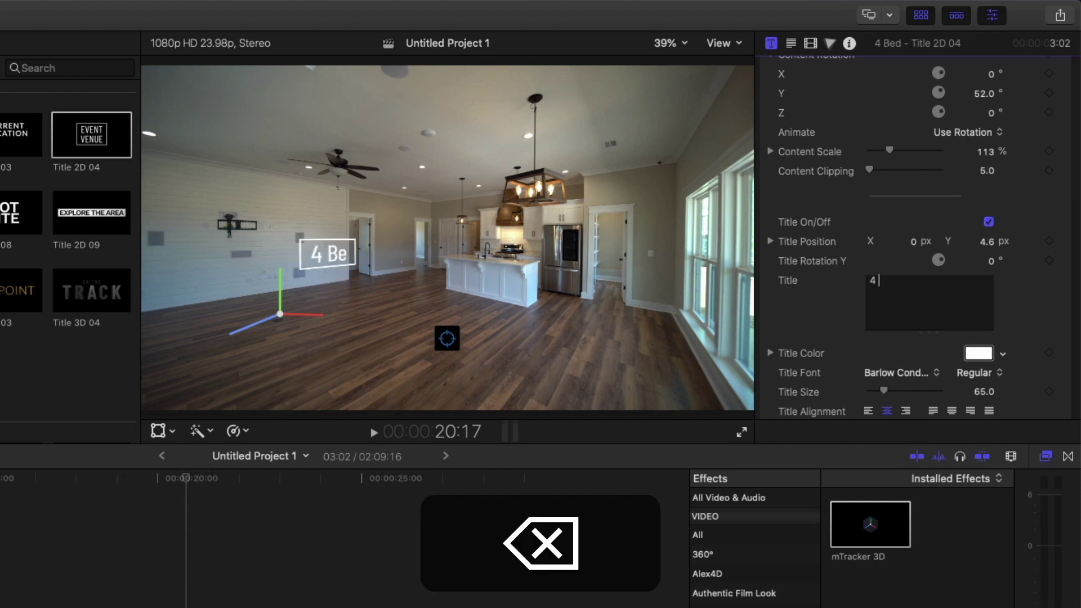
text(BEDS)
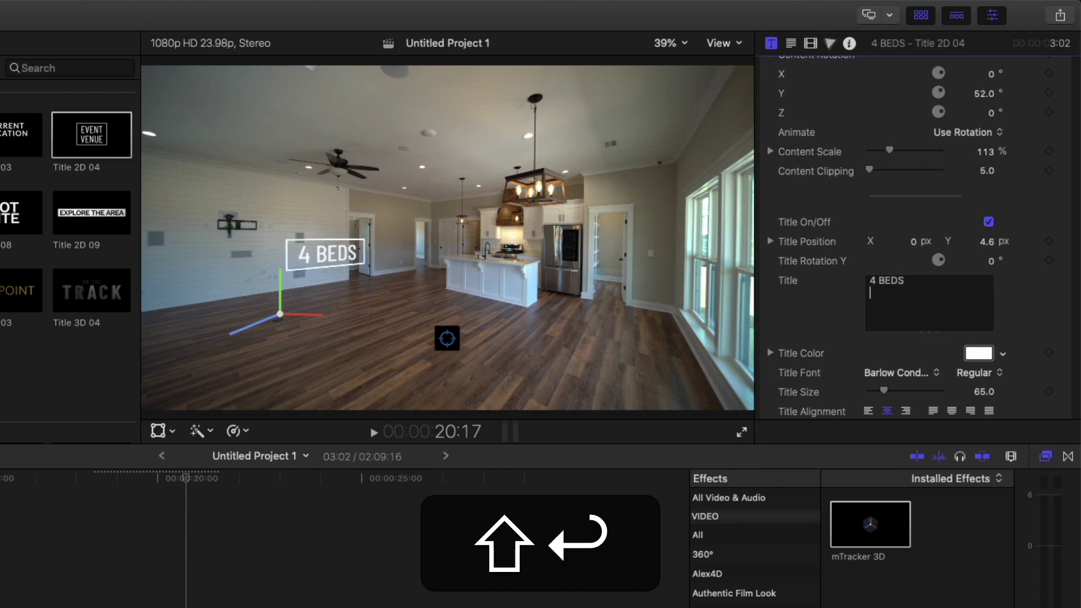
key(shift+Return)
text(4)
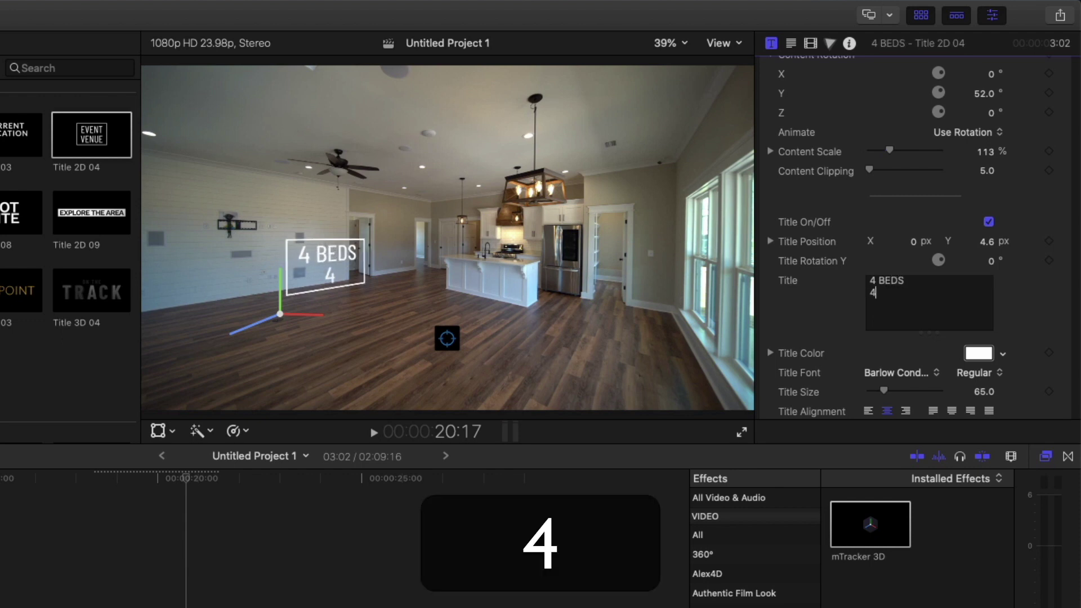
text( BATHS)
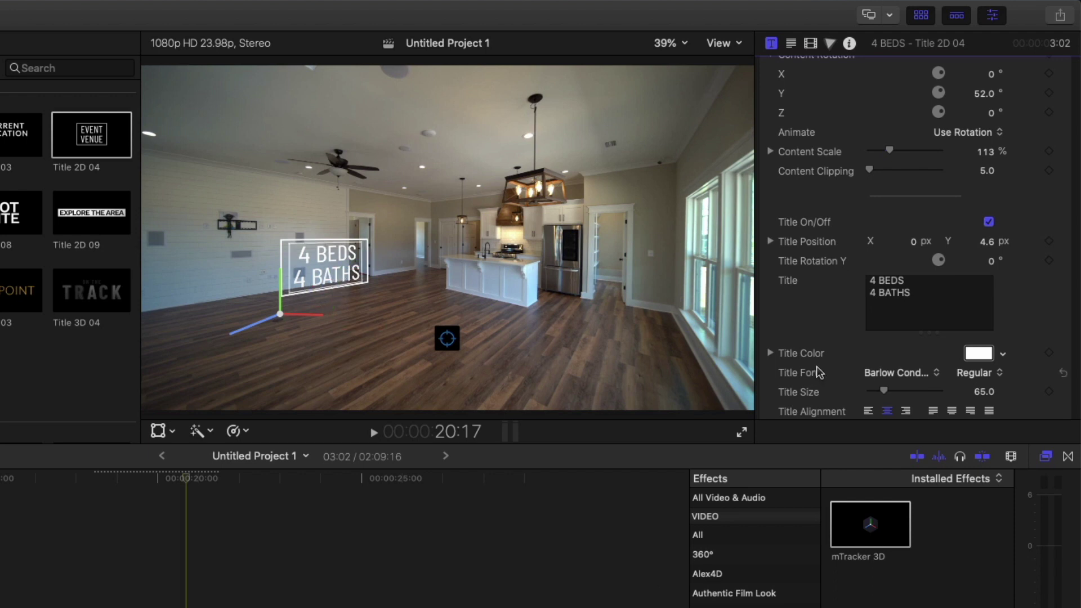
Play back the shot with the new text and turn off the title's Animation Out
key(space)
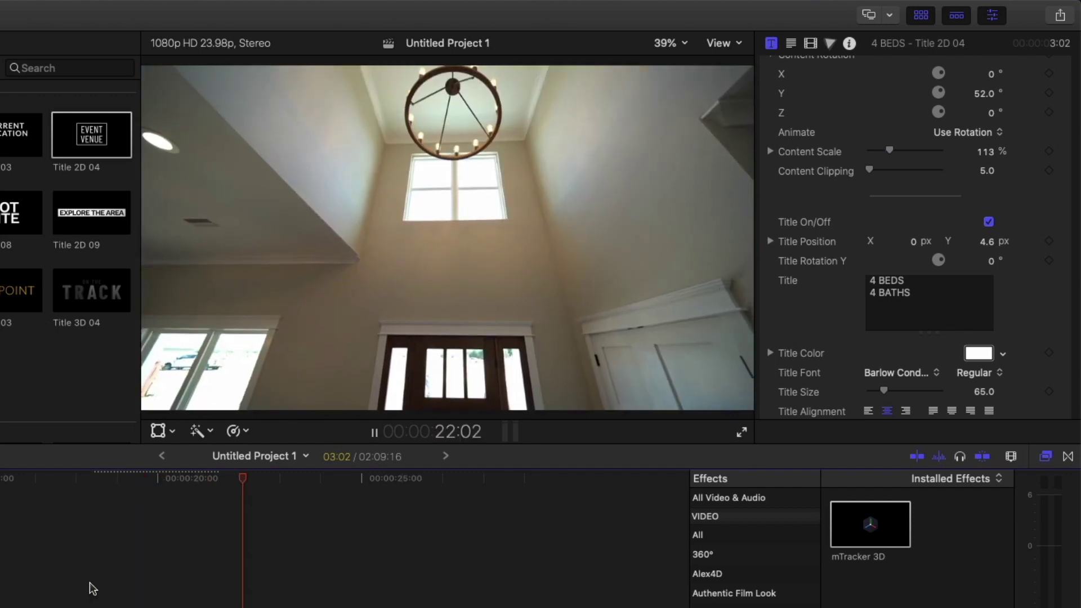
key(space)
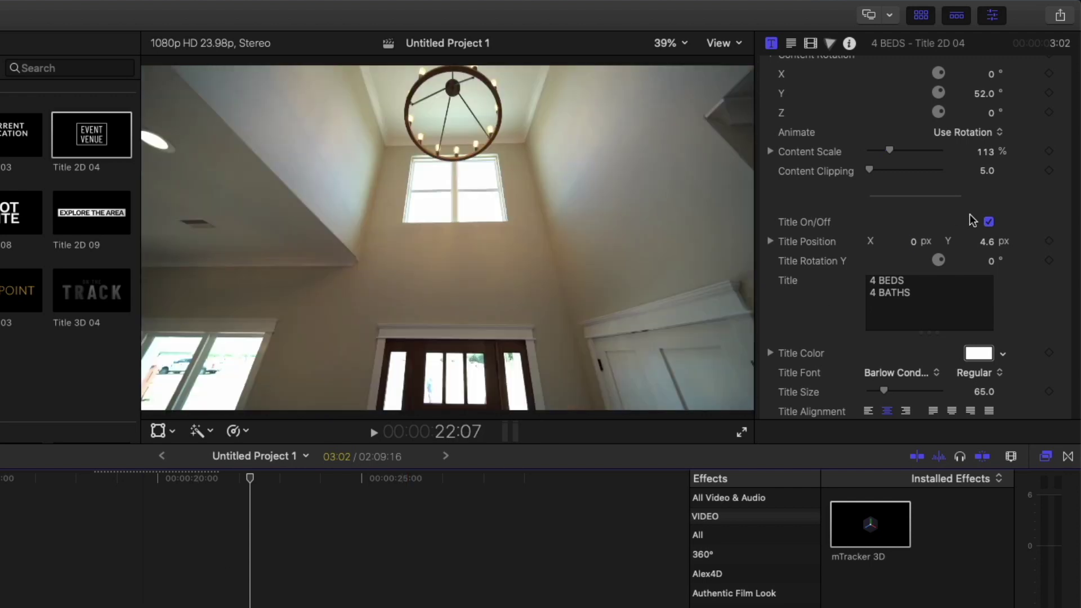
scroll(1031, 196, up, 2)
scroll(1031, 196, up, 8)
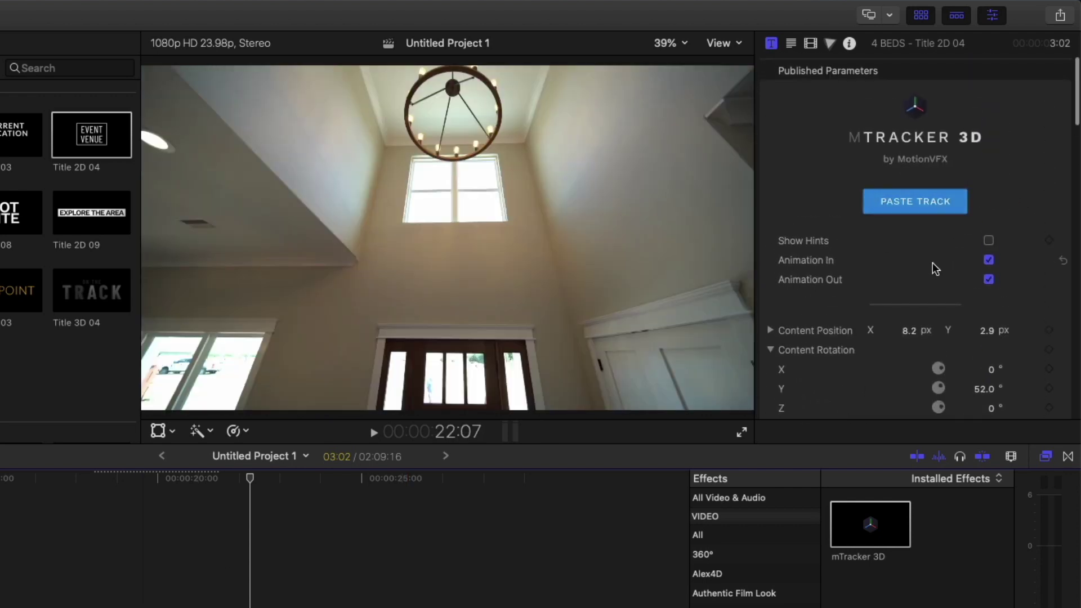
click(989, 281)
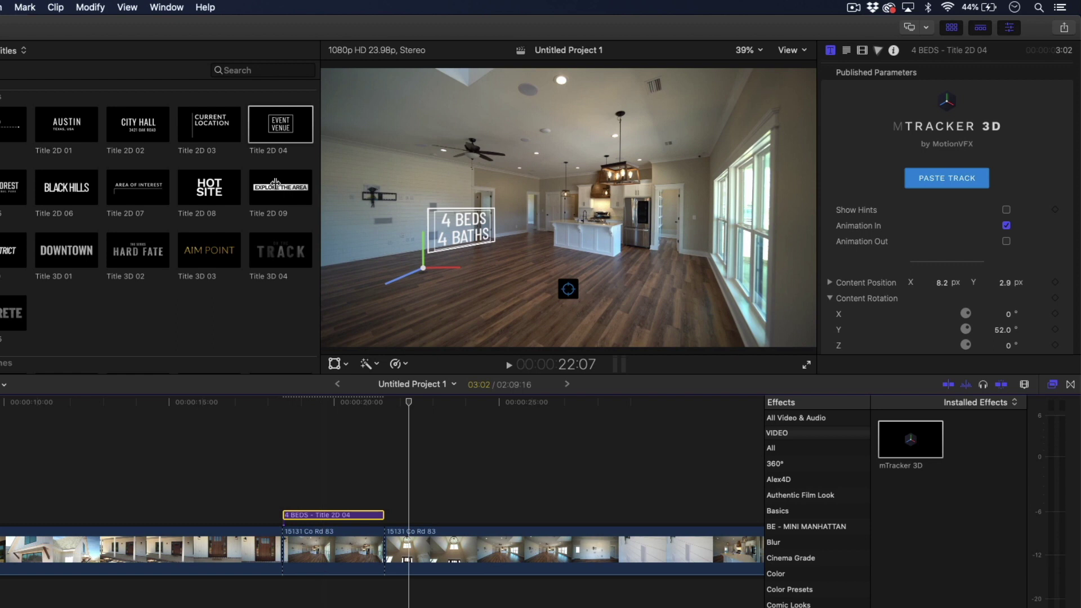
Render the selected 4 BEDS title clip
click(164, 7)
mouse_move(90, 7)
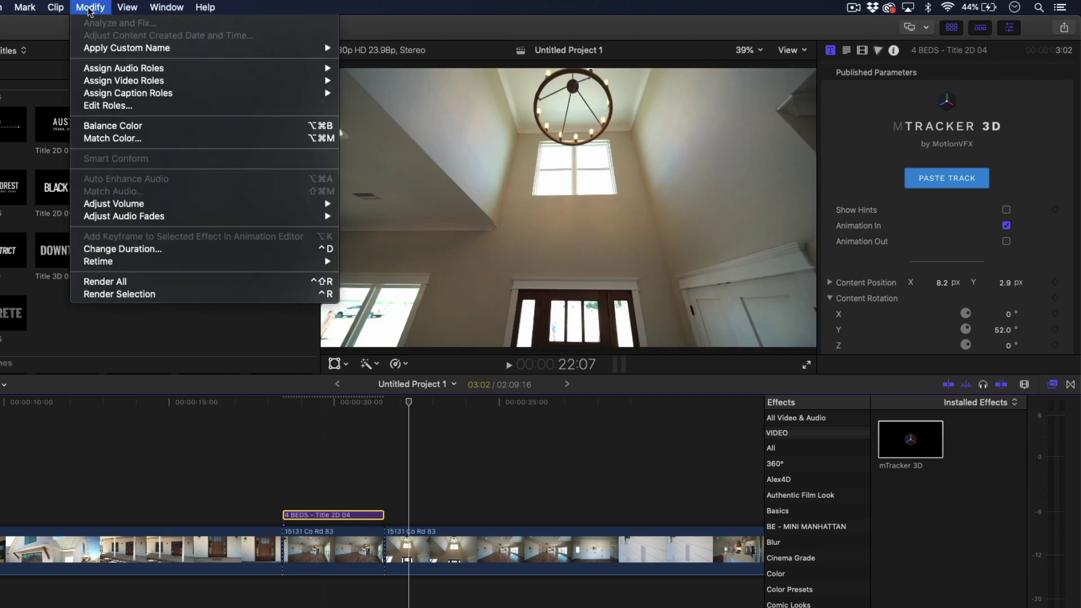
click(111, 294)
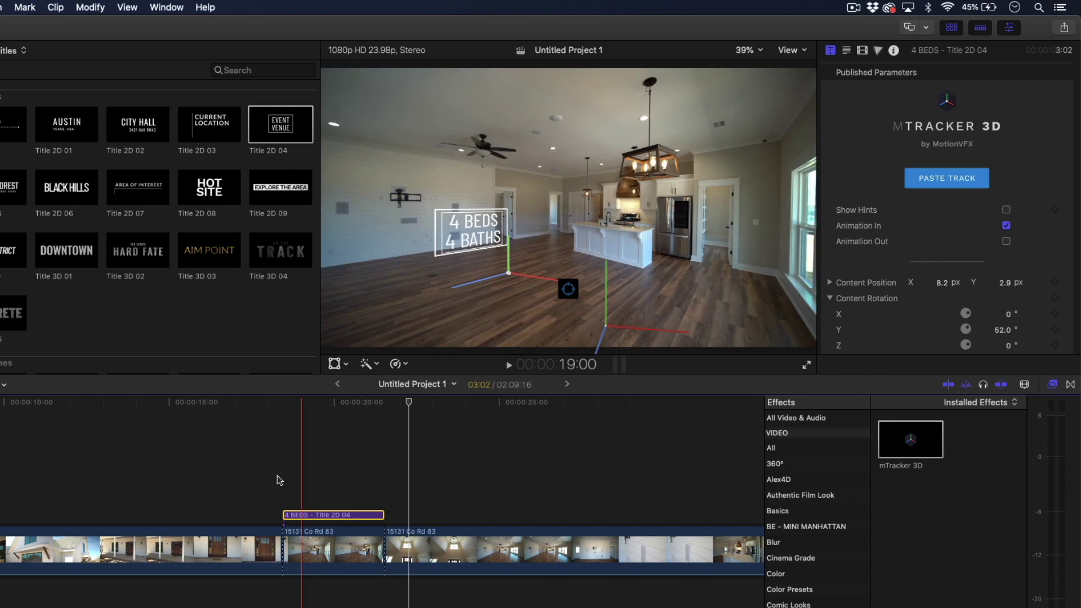
Play back the rendered title from about 16:19, before the living room clip begins
click(256, 495)
click(229, 400)
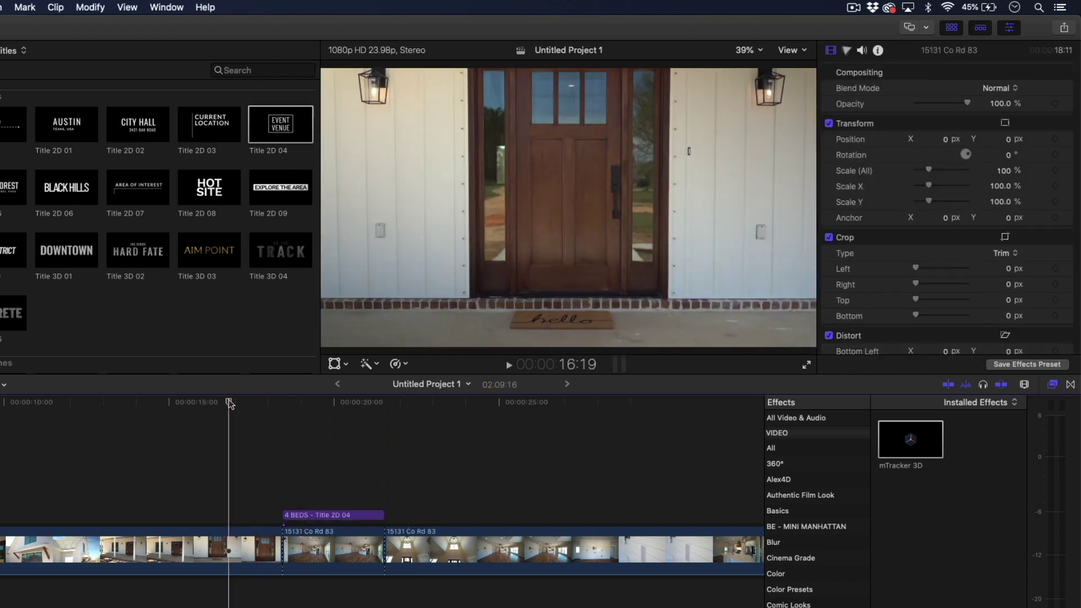
key(space)
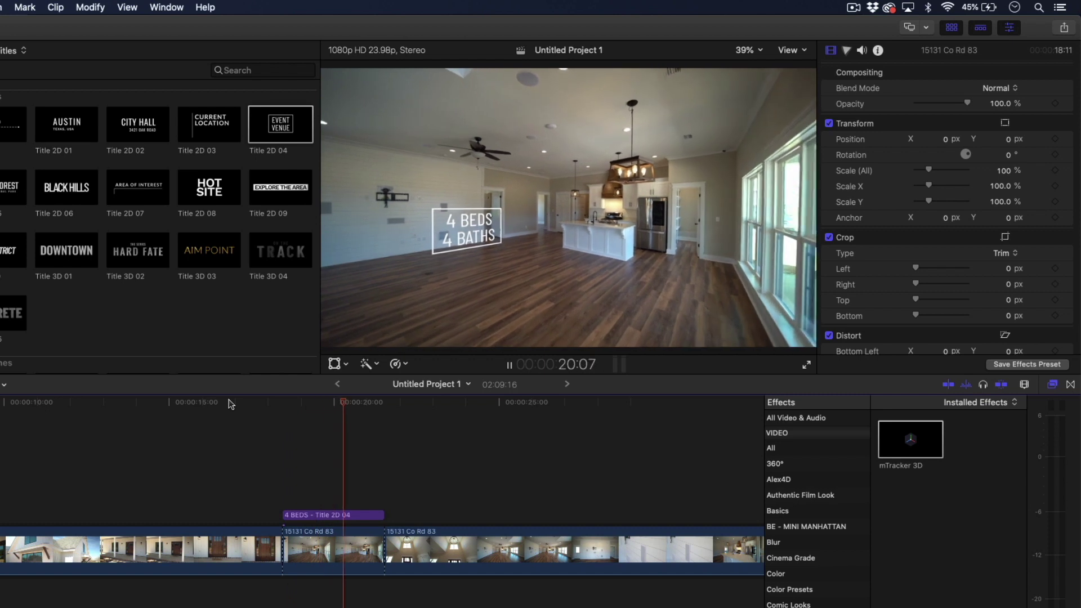
key(space)
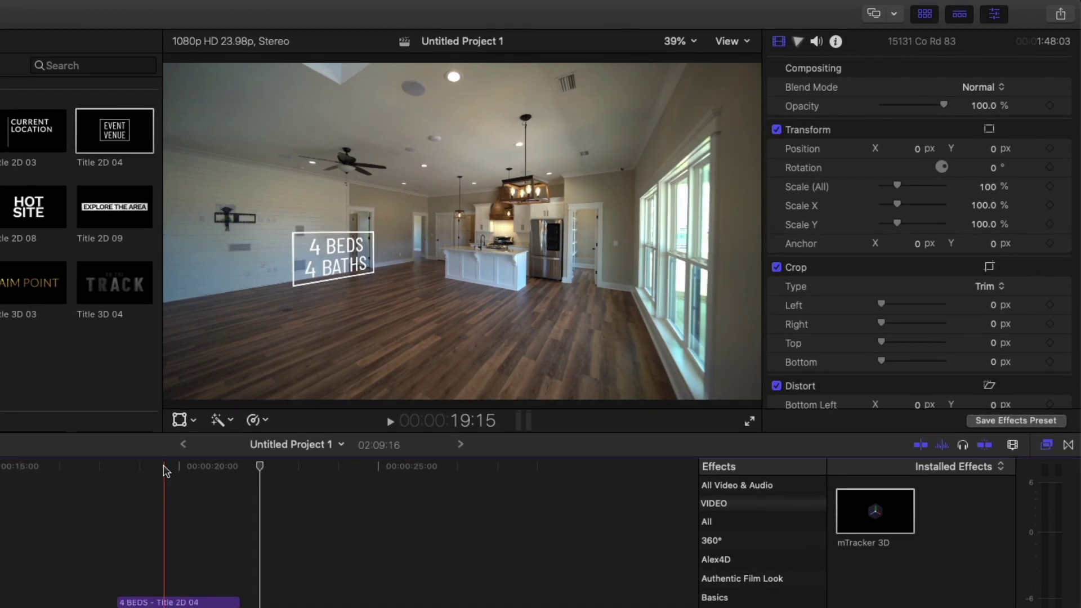
Turn off Shadows for the 4 BEDS title and play back the living room shot
click(165, 470)
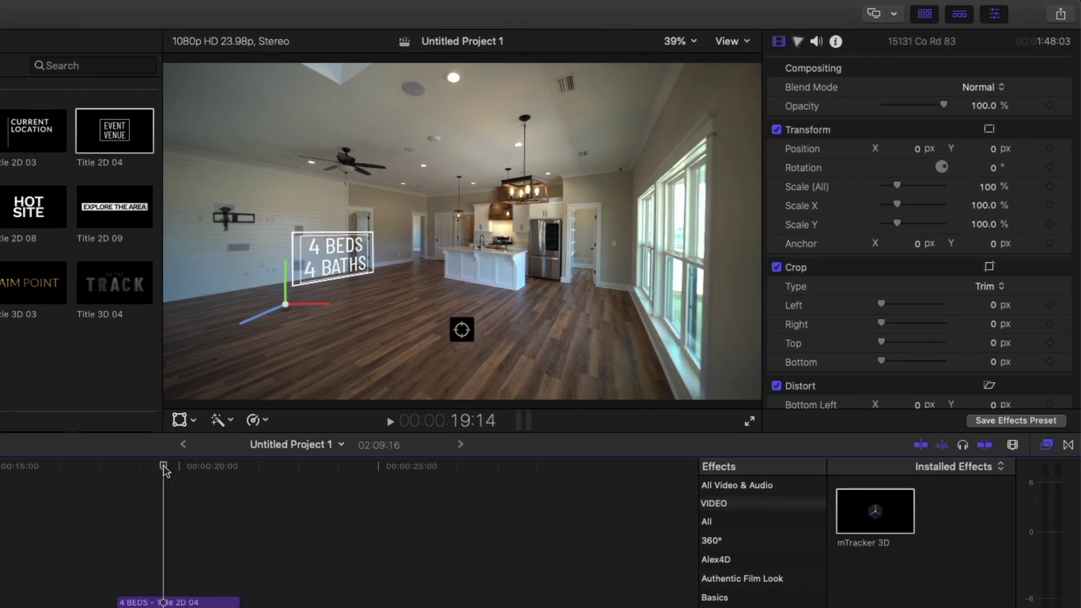
click(309, 290)
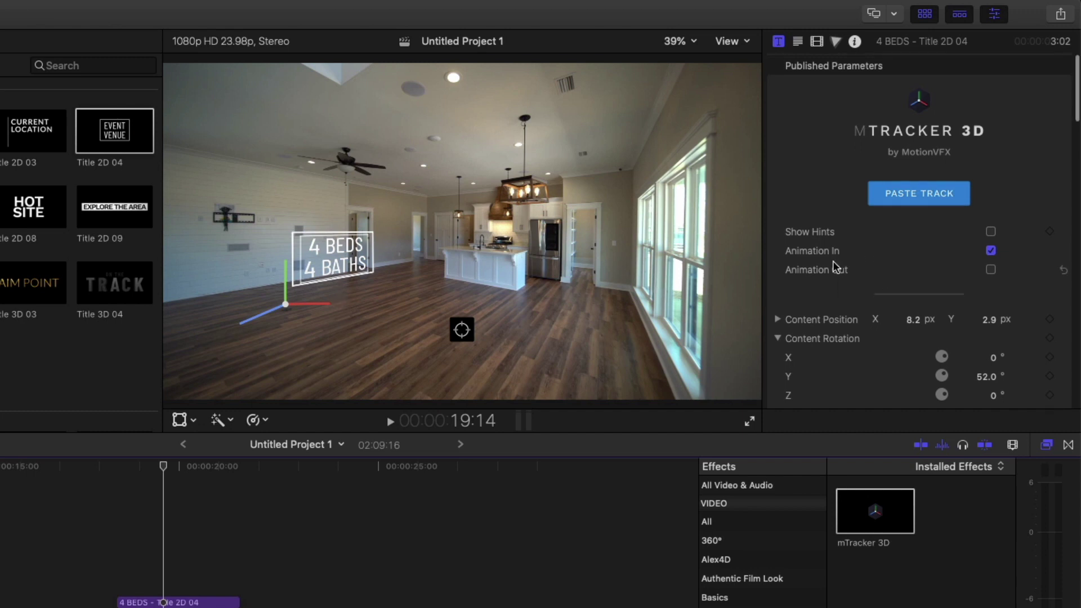
scroll(833, 261, down, 10)
scroll(833, 261, down, 15)
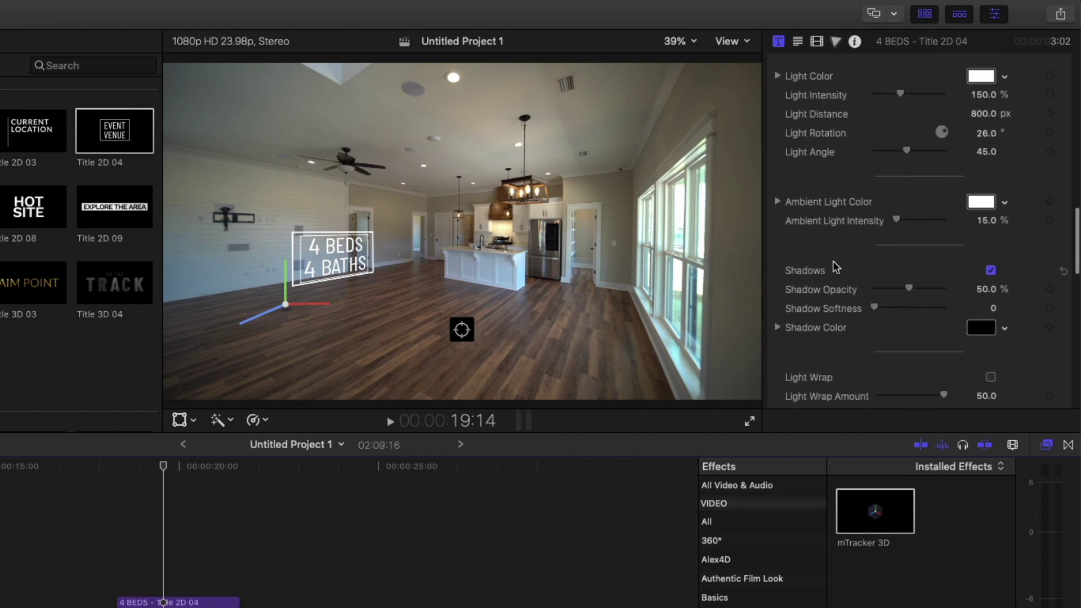
scroll(833, 262, down, 3)
click(991, 212)
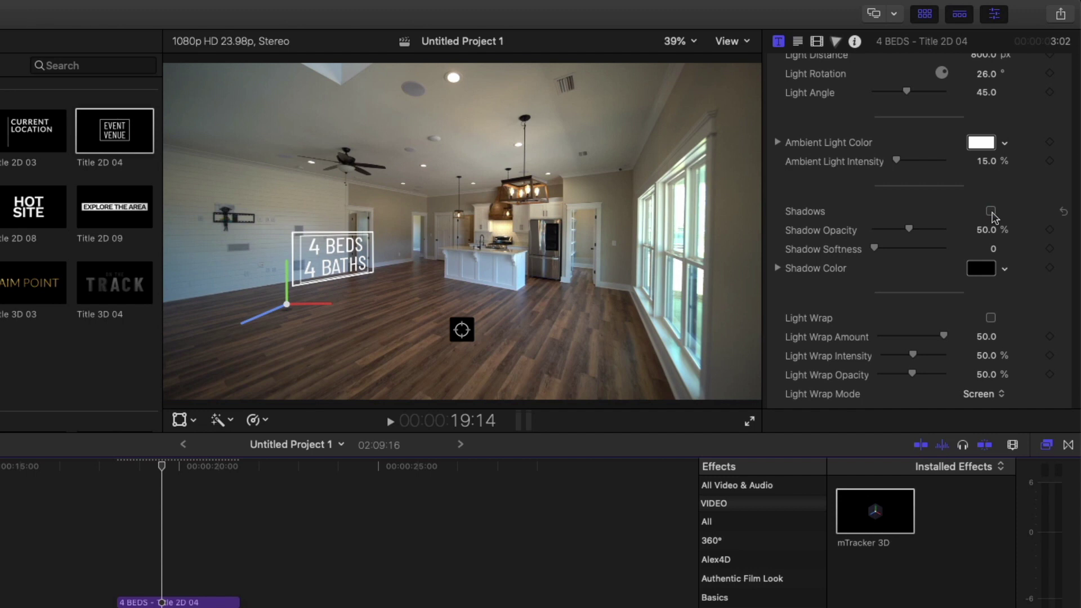
key(space)
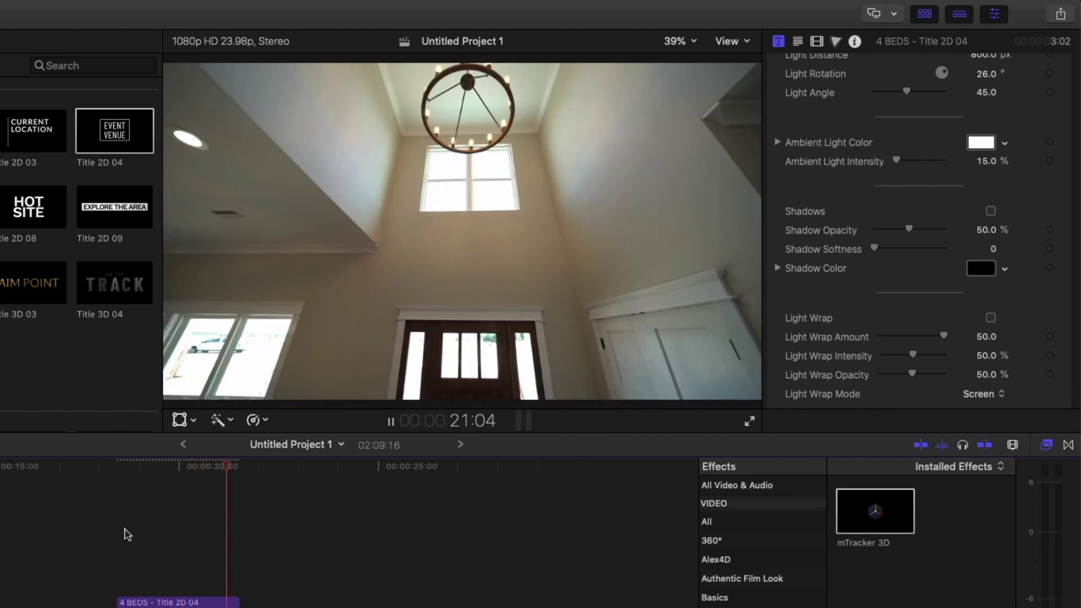
Play back the end of the 4 BEDS title and the entryway chandelier shot that follows it
key(space)
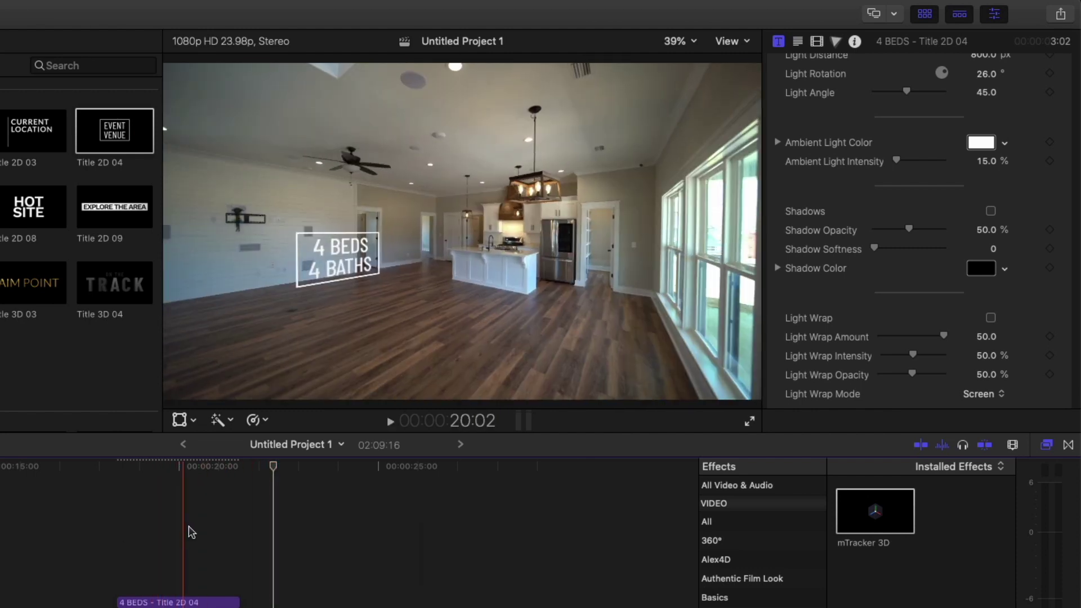
click(216, 536)
key(space)
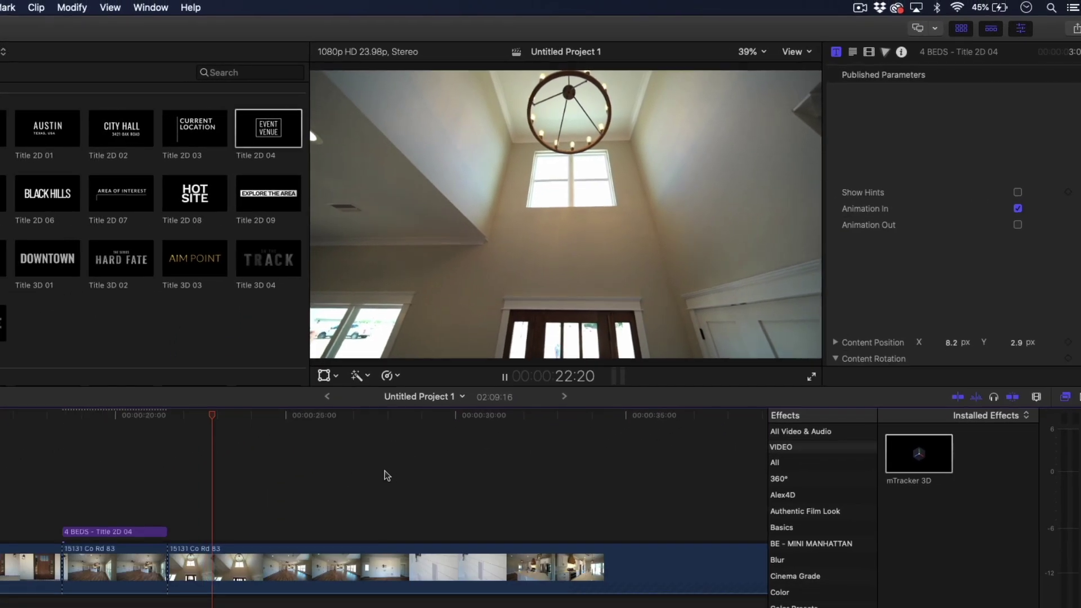
key(space)
Split the footage with the Blade tool at about 24:10, where the next living room shot begins
drag(248, 419, 268, 418)
key(b)
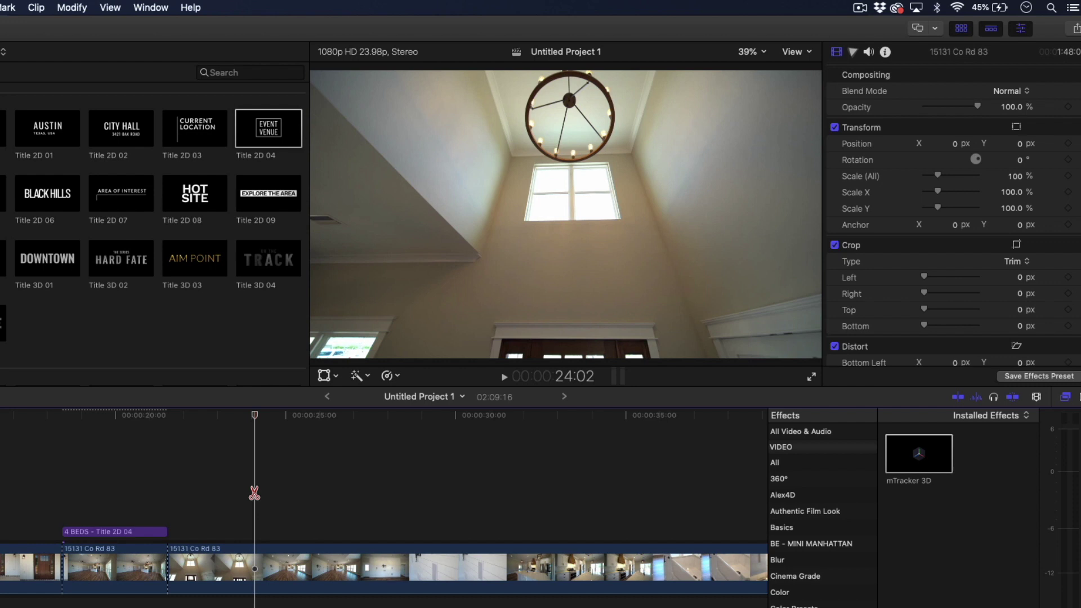
key(Right)
key(Right)
key(Right)
key(Right)
key(Right)
key(Right)
key(Right)
key(Right)
key(Right)
key(Left)
key(Right)
click(264, 568)
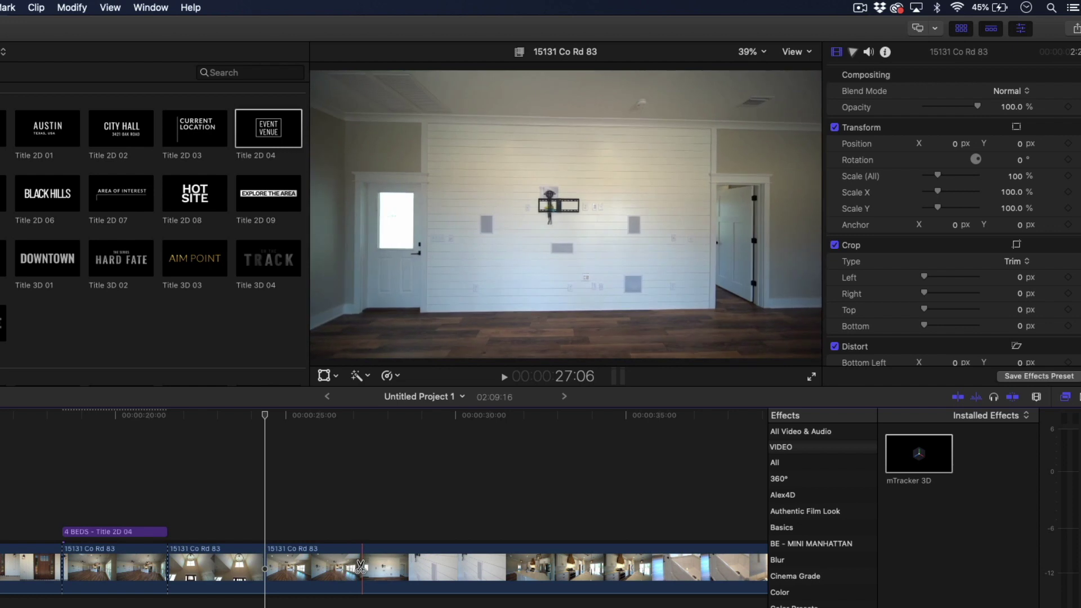
Split the footage at 27:02, where the living room shot changes to the white wall, and return to the Select tool
key(Right)
key(Right)
key(Right)
key(Right)
key(Right)
key(Right)
key(Right)
key(Right)
key(Right)
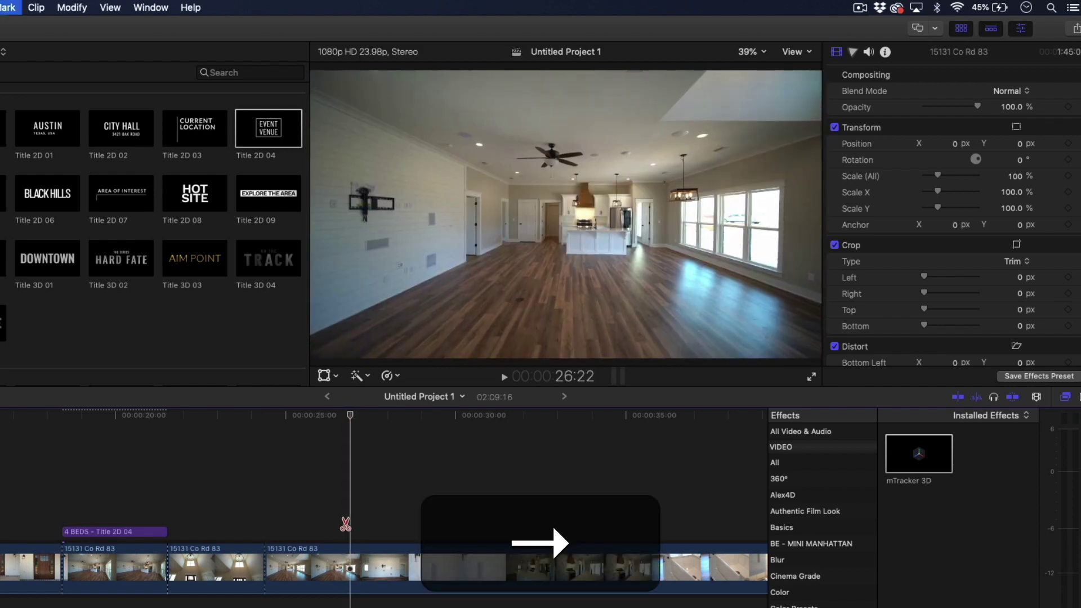
key(Left)
key(Left)
key(Left)
key(Left)
key(Left)
key(Right)
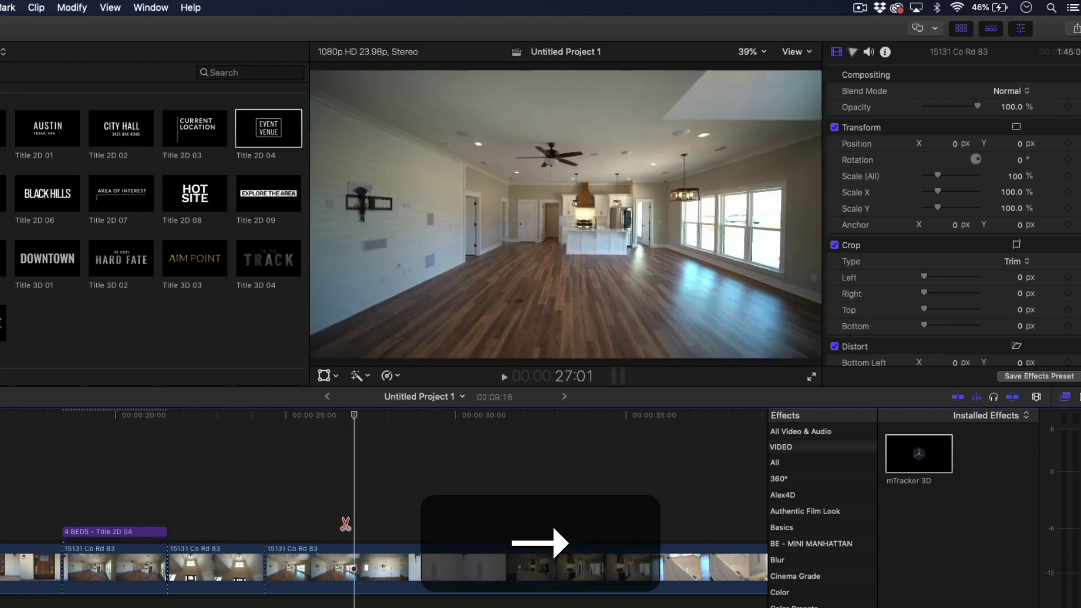
key(Right)
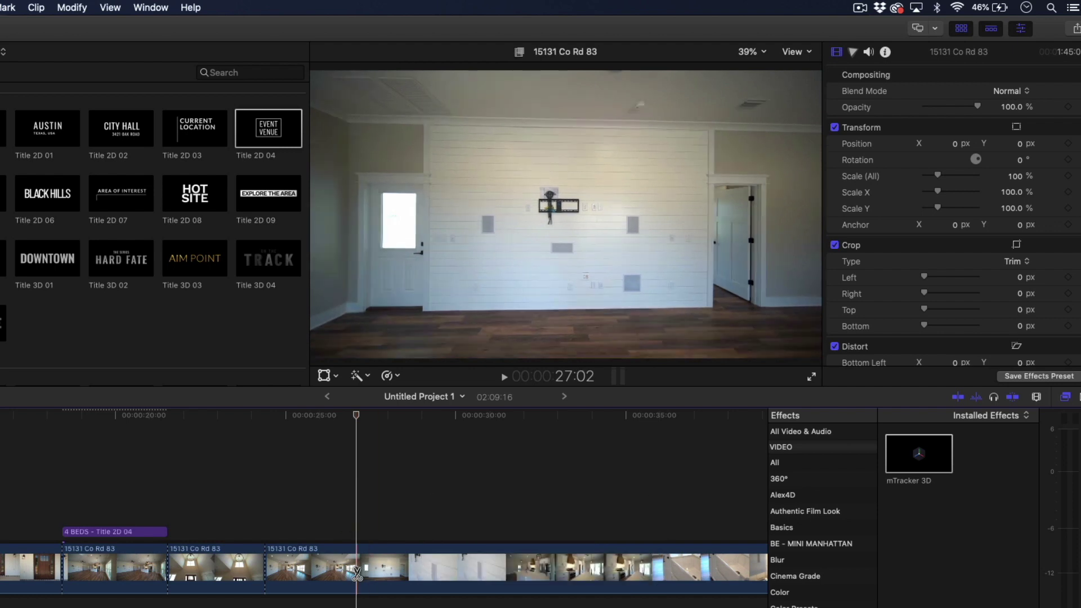
click(357, 570)
key(a)
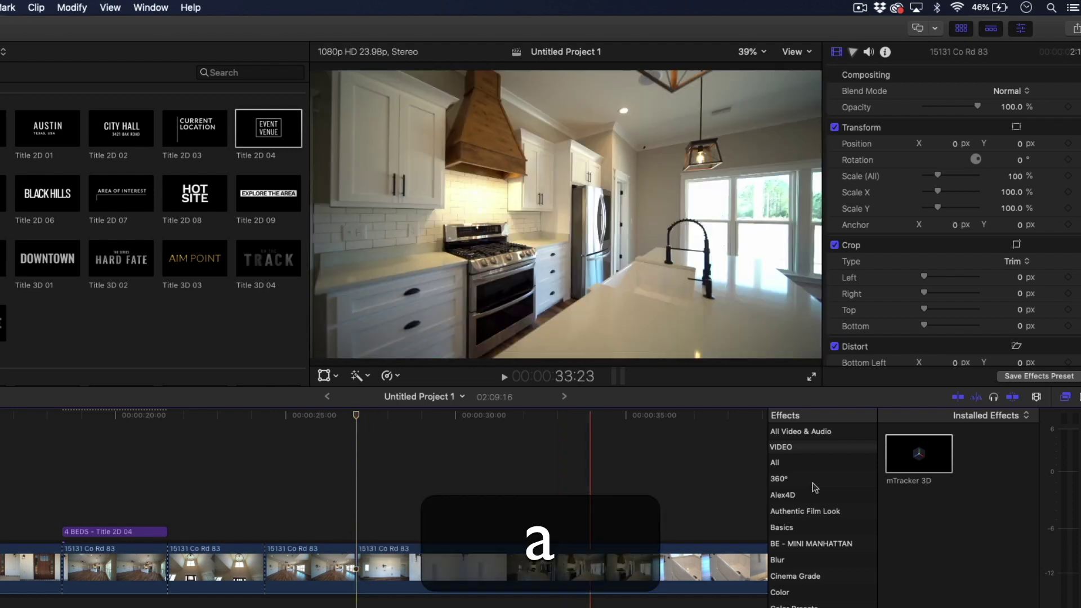
Apply mTracker 3D to the newly cut living room clip, track it, and copy the tracking data
drag(919, 453, 311, 569)
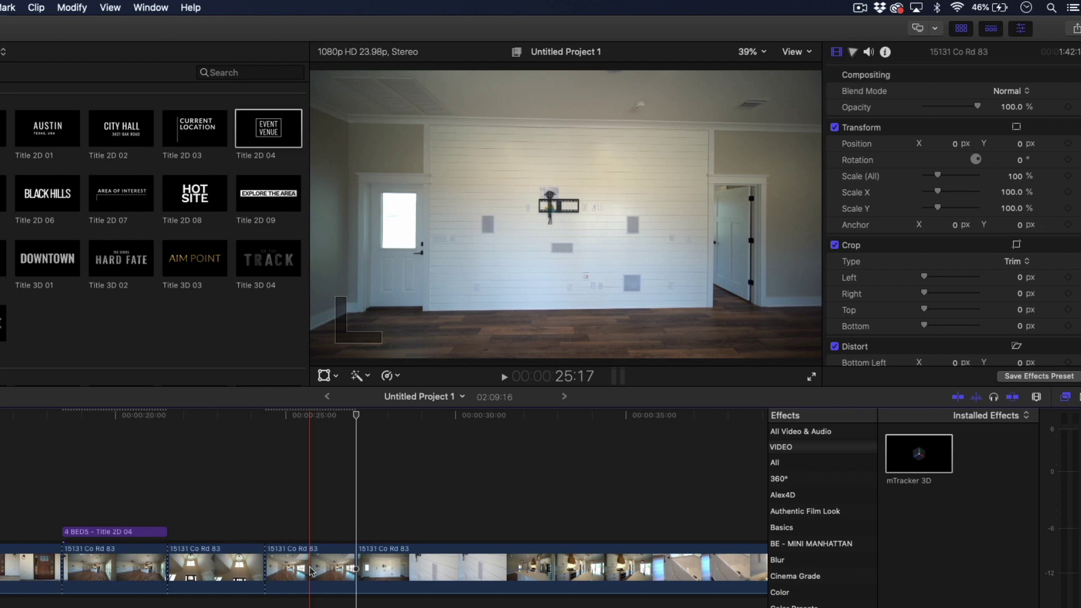
click(311, 569)
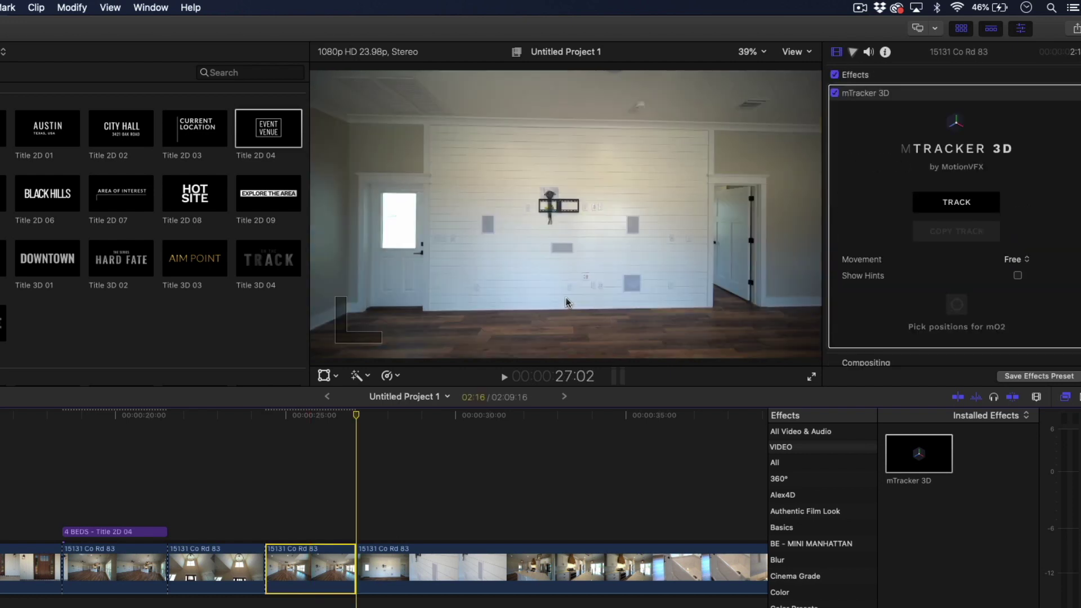
click(572, 304)
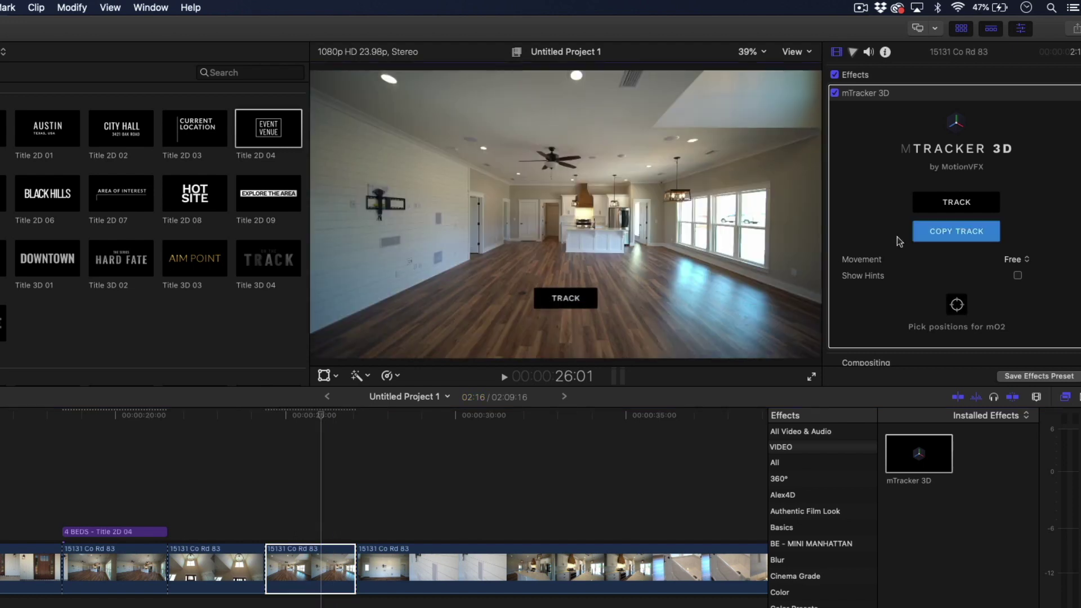
click(966, 229)
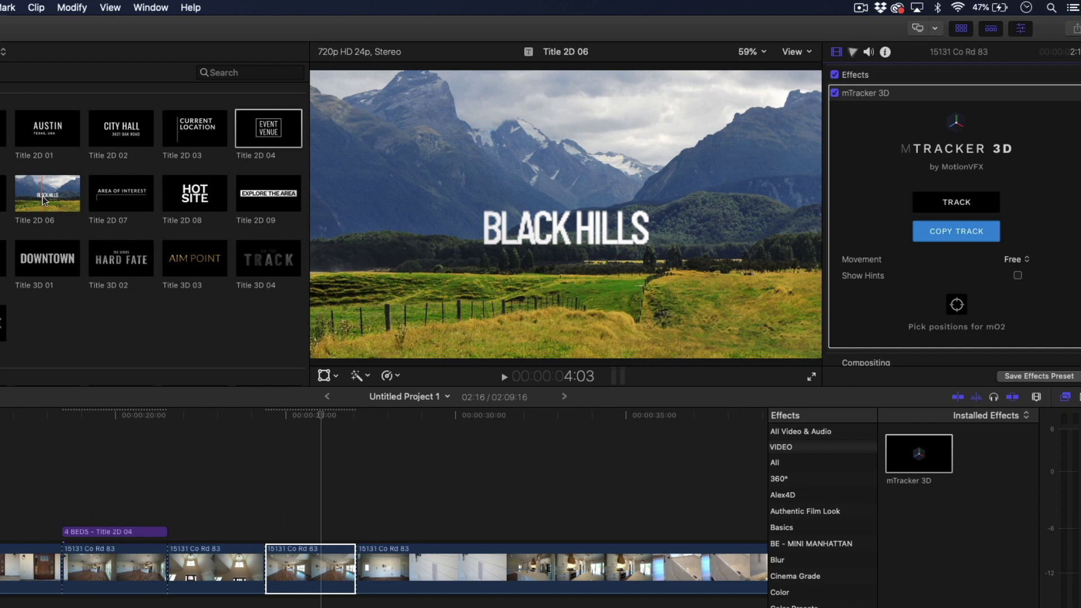
Add Title 2D 06 above the start of the tracked living room clip and trim it to the clip's end
drag(48, 200, 270, 509)
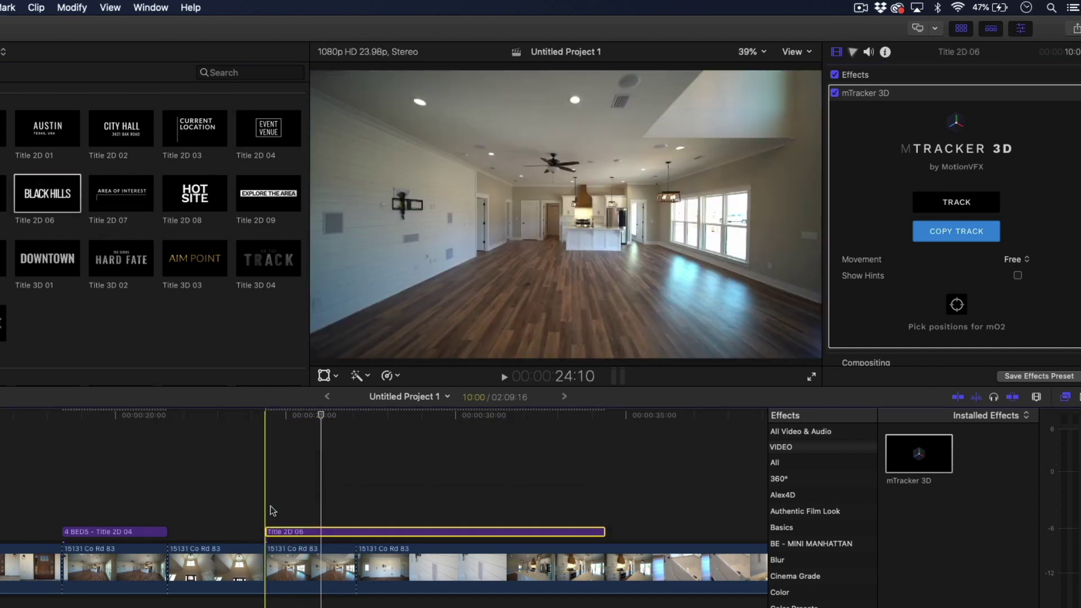
drag(602, 536, 355, 531)
click(320, 535)
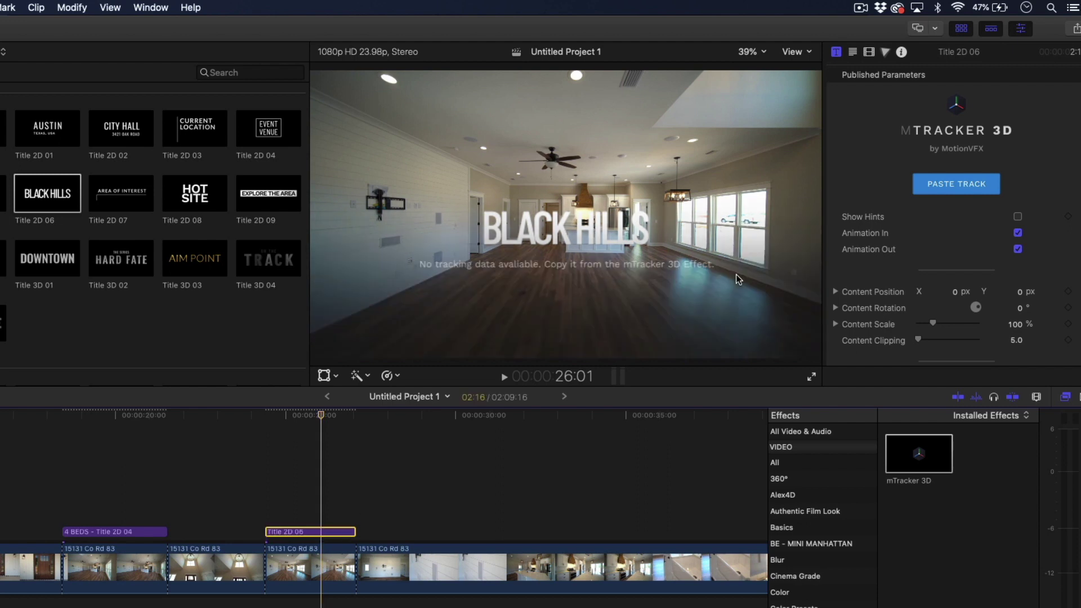
Paste the tracking data into the Title 2D 06 clip and anchor the title on the floor in the middle of the room
click(959, 188)
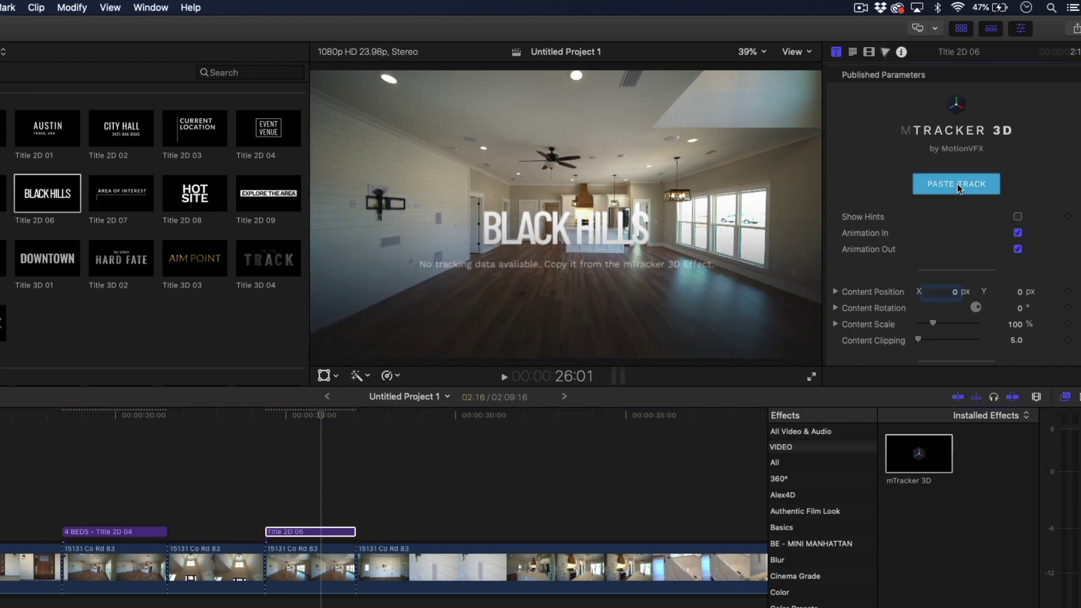
click(540, 253)
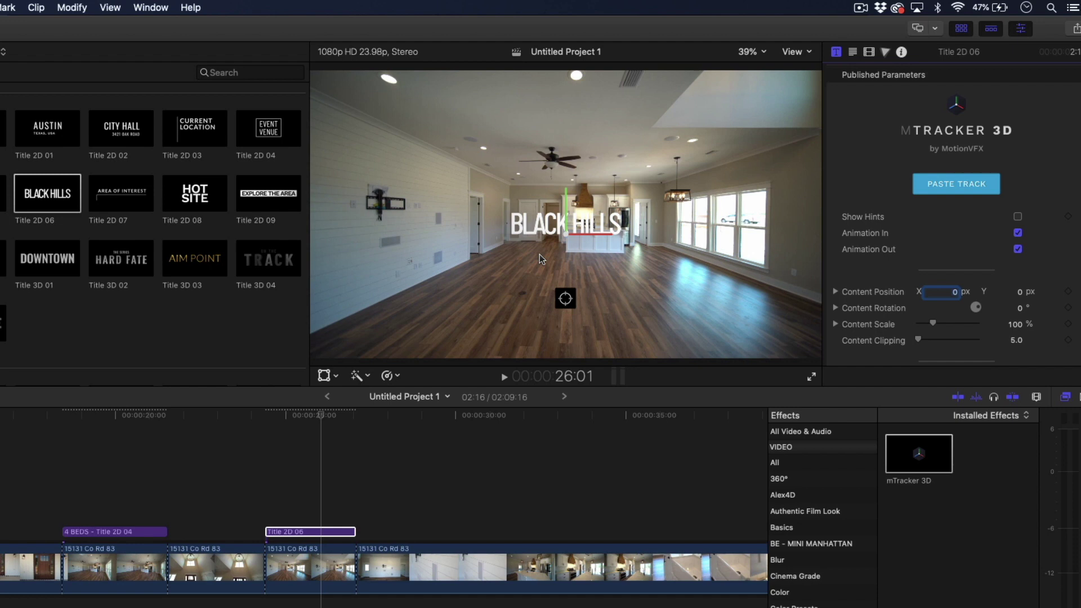
click(566, 302)
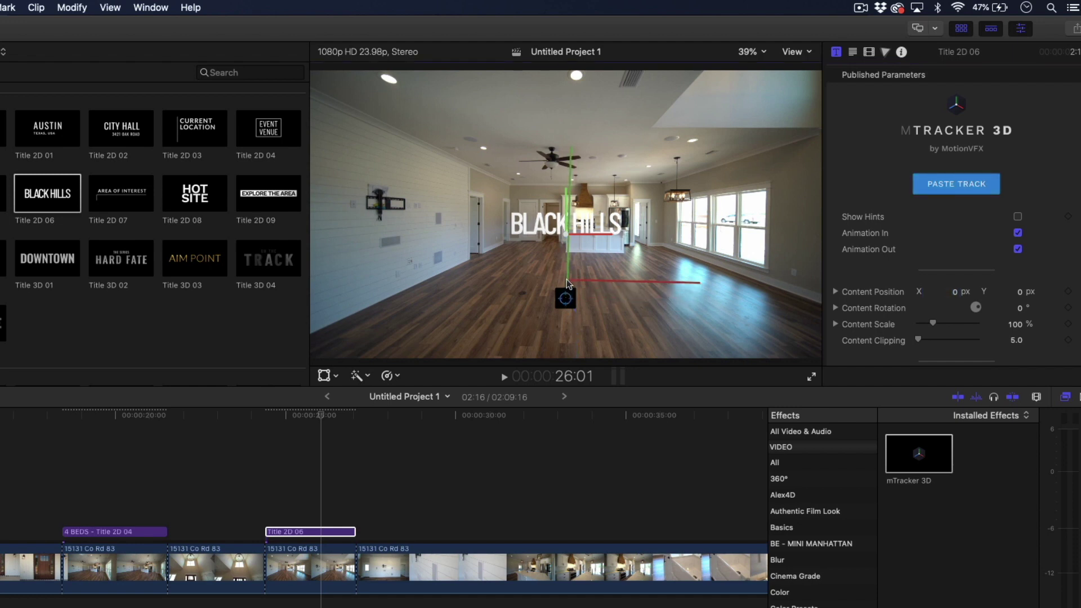
mouse_move(566, 279)
mouse_down()
mouse_move(583, 279)
mouse_move(563, 276)
mouse_up()
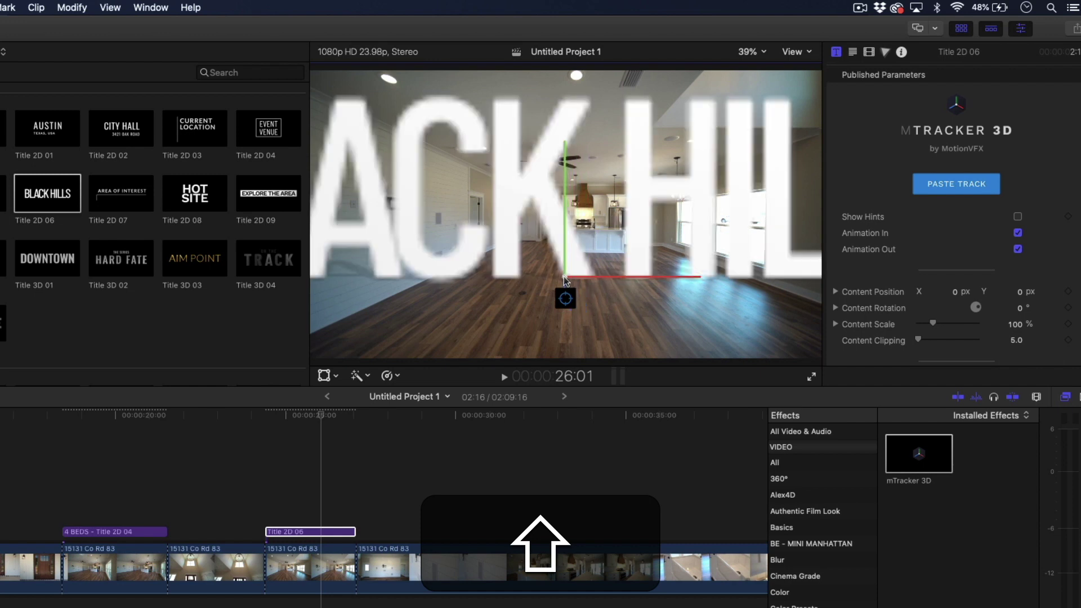
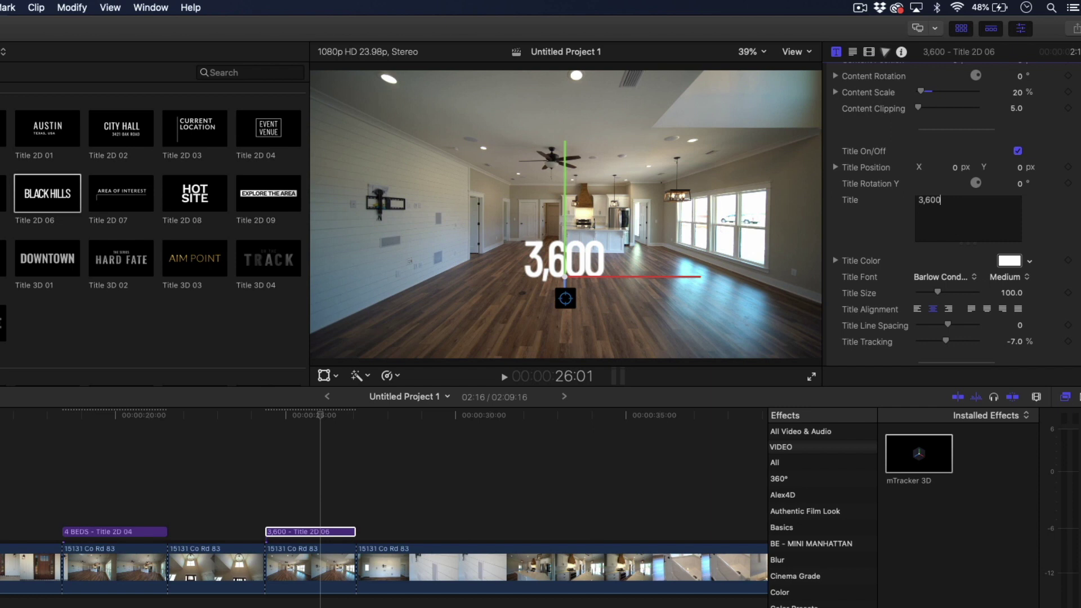
Complete the title text so it reads 3,600 SQ. FT
text(S)
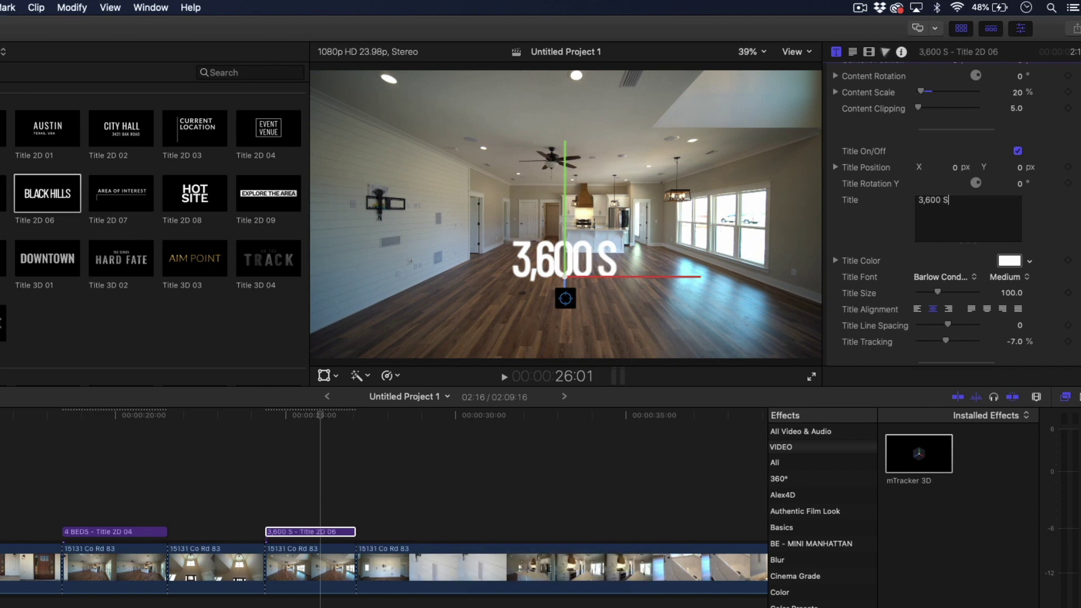
text(Q)
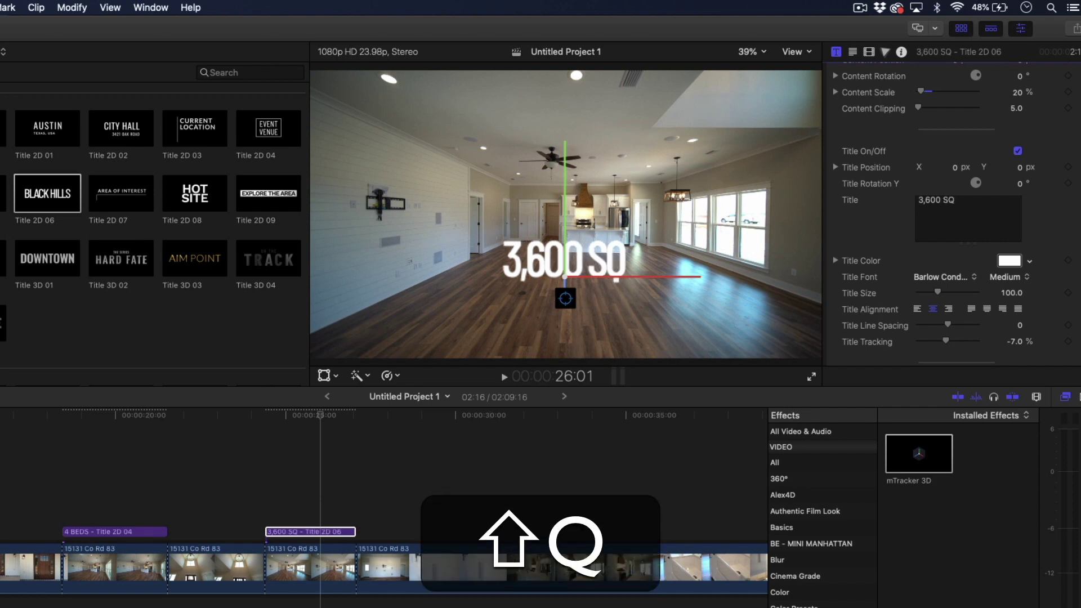
text(. FT.)
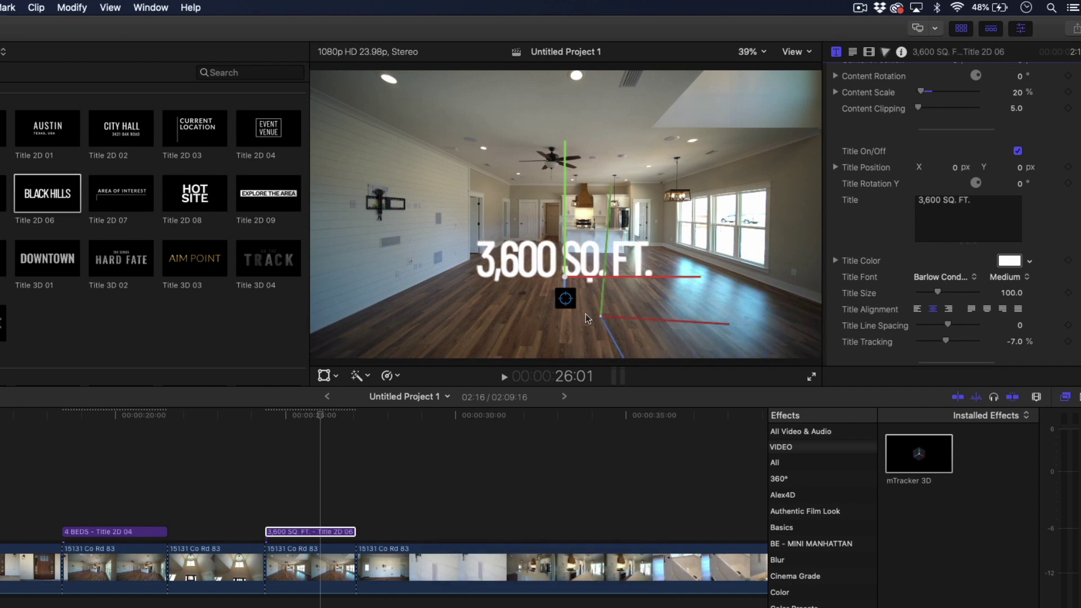
Re-anchor the 3,600 SQ. FT. title on the floor closer to the camera and set its Content Scale to 11%
key(shift)
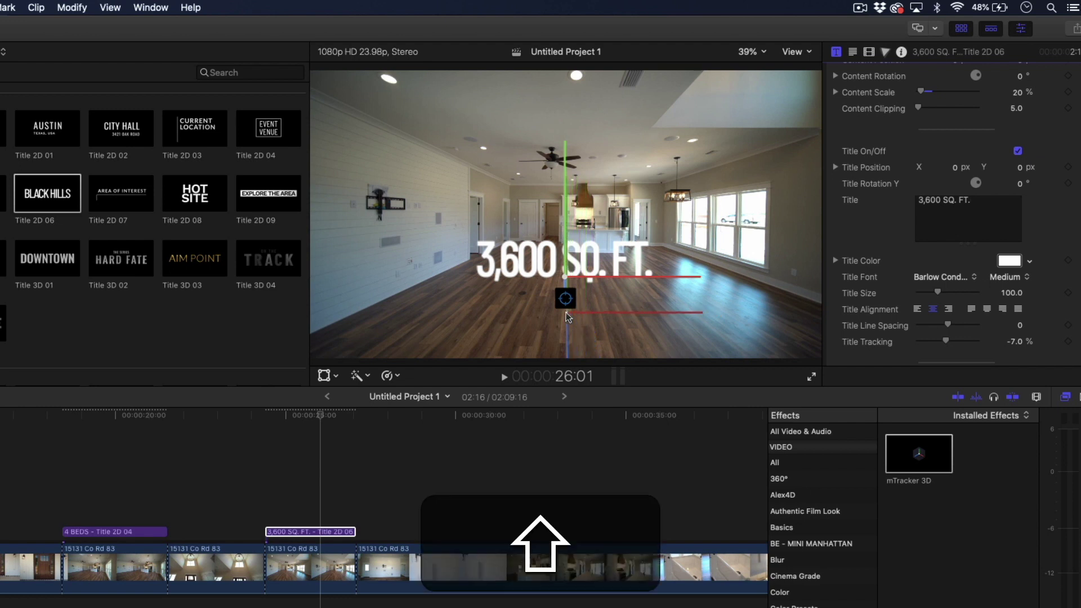
drag(567, 317, 569, 343)
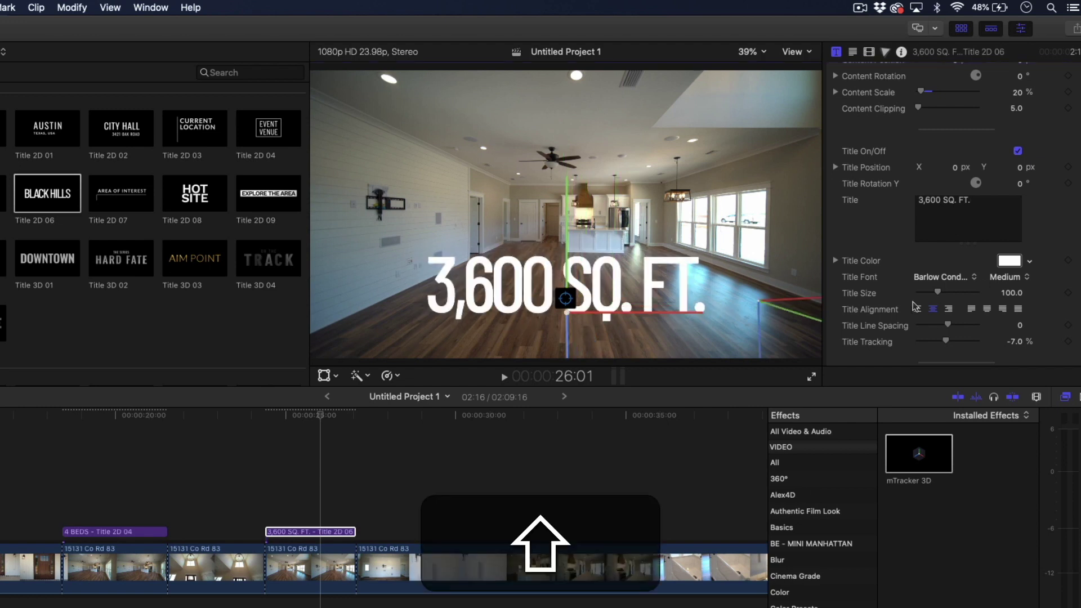
scroll(1051, 209, up, 6)
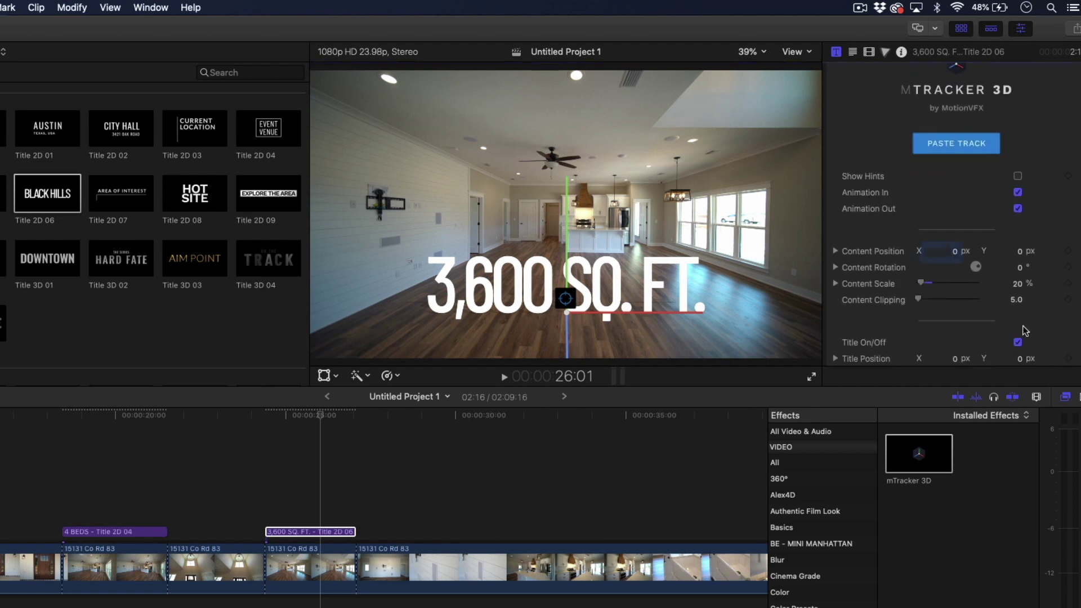
scroll(1025, 331, down, 1)
click(1017, 261)
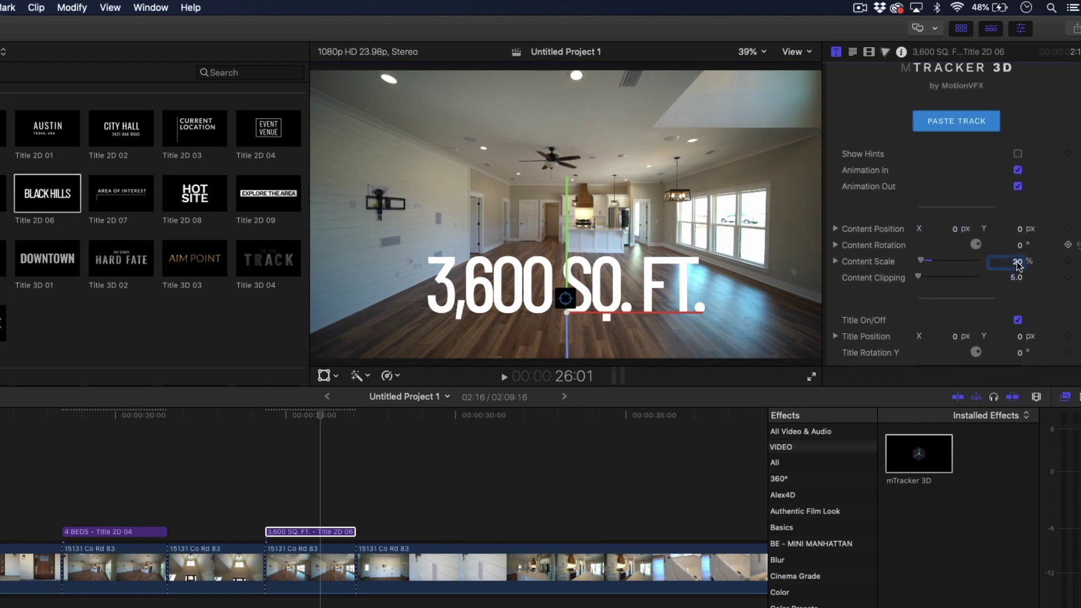
key(Down)
key(Down)
key(Down)
key(Down)
key(Down)
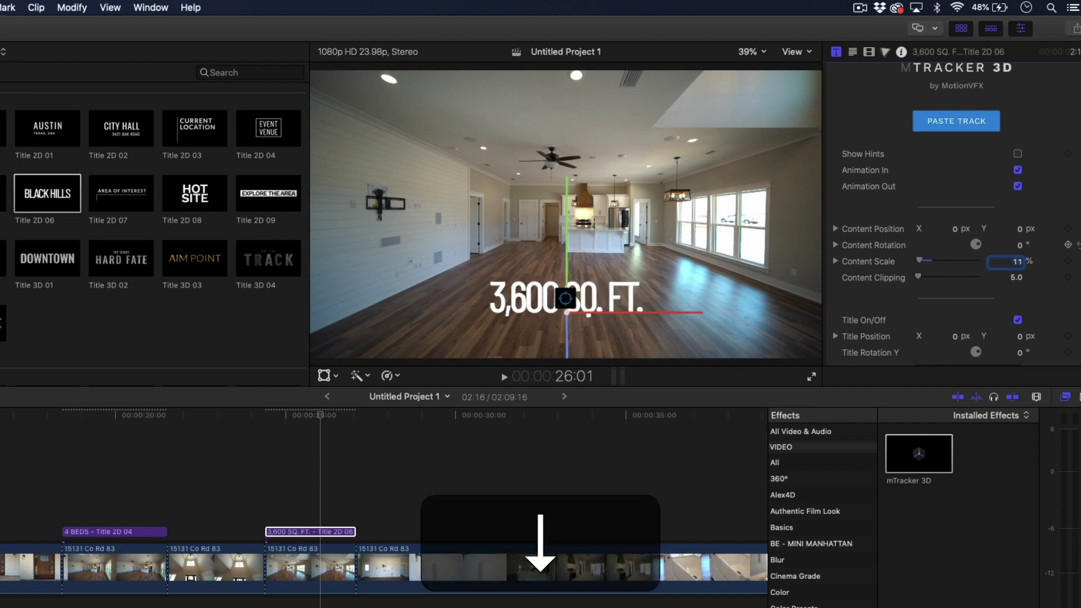
Play back the 3,600 SQ. FT. title and turn off its Animation In and Animation Out
scroll(953, 214, down, 2)
key(space)
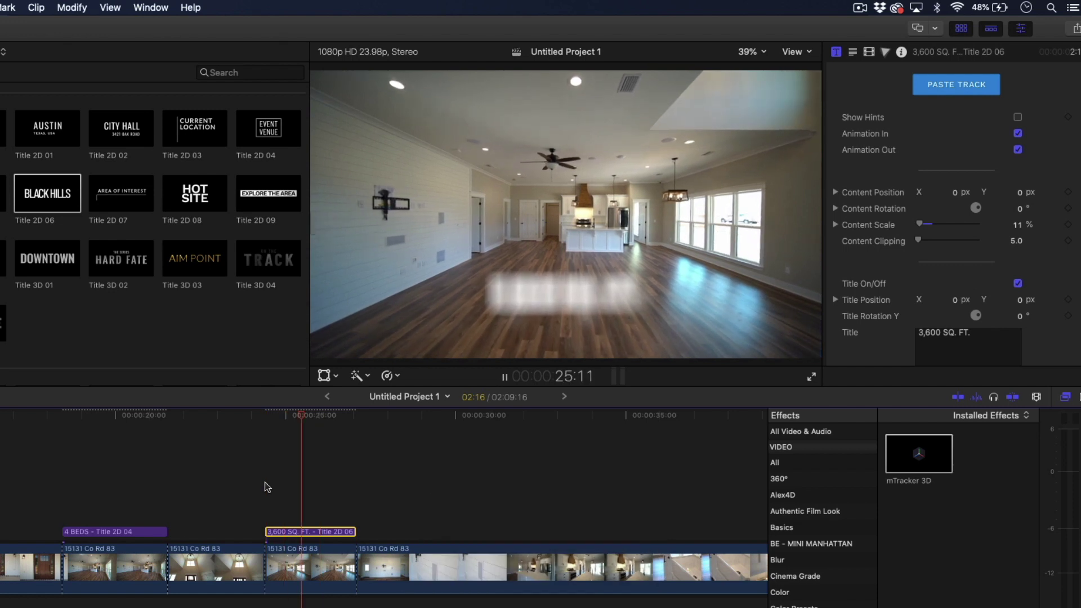
key(space)
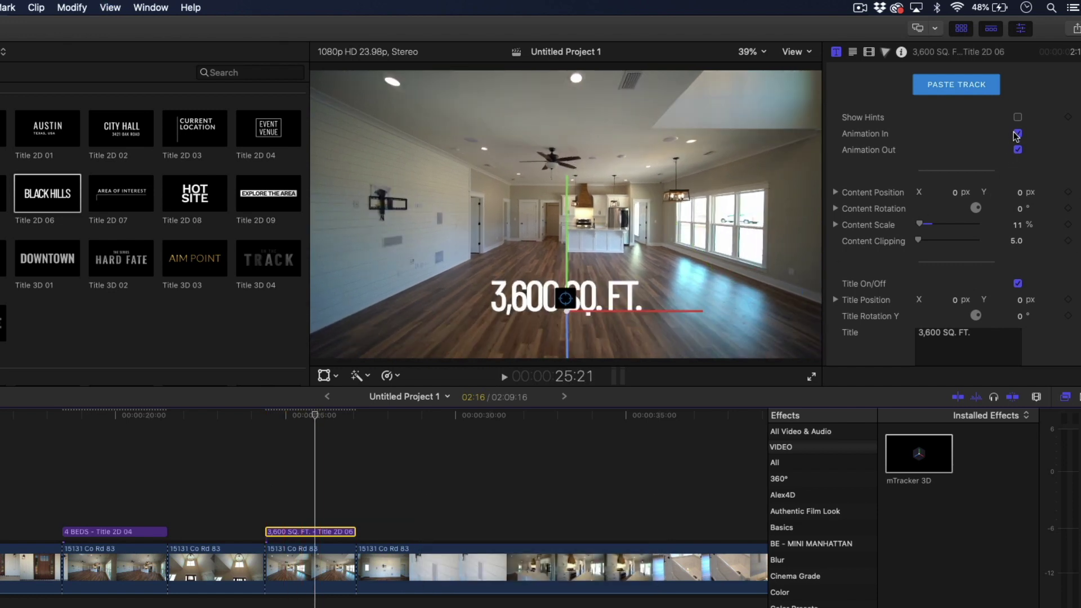
click(1018, 150)
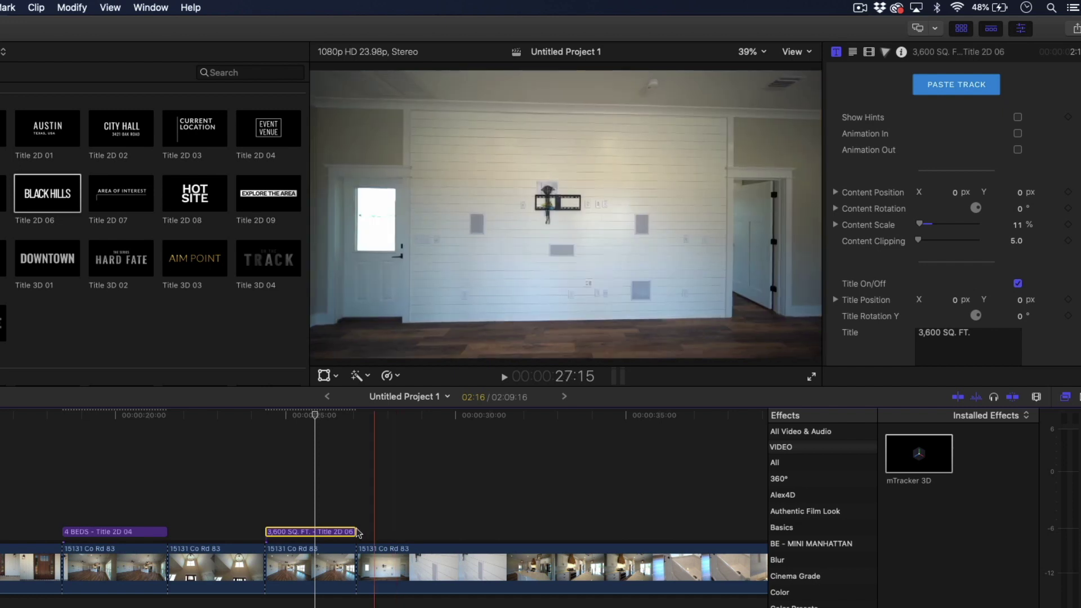
Step frame by frame through the second living room shot to check how the 3,600 SQ. FT. title follows the floor
key(Right)
key(Right)
key(Right)
key(Right)
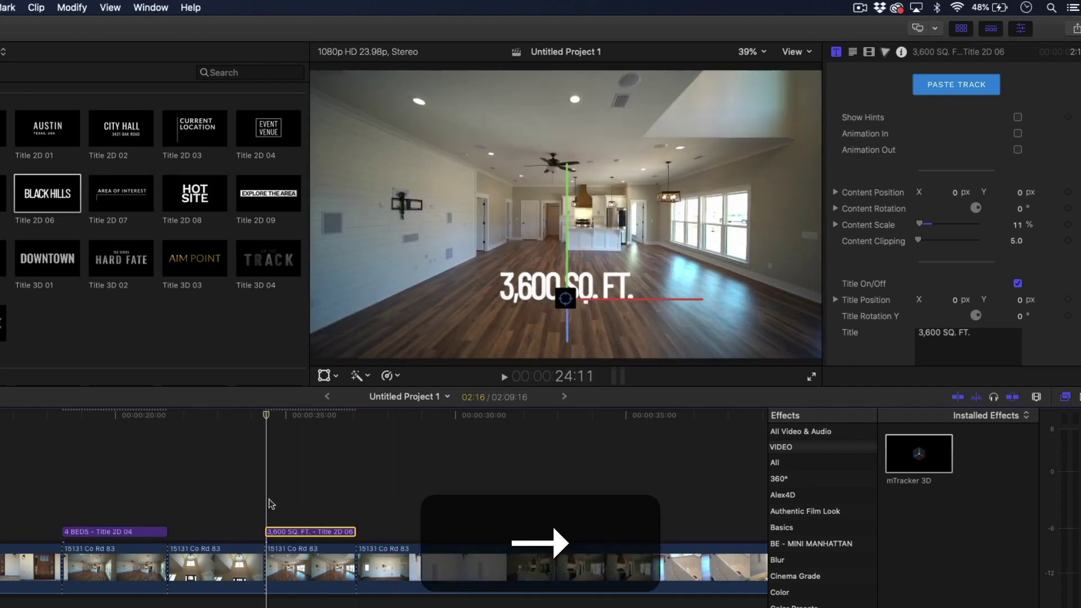
key(Right)
key(Right)
key(Right)
key(Right)
key(Right)
key(Right)
key(Right)
key(Right)
key(Right)
key(Right)
key(Right)
key(Right)
key(Right)
key(Right)
key(Right)
key(Right)
key(Right)
key(Right)
key(Right)
key(Right)
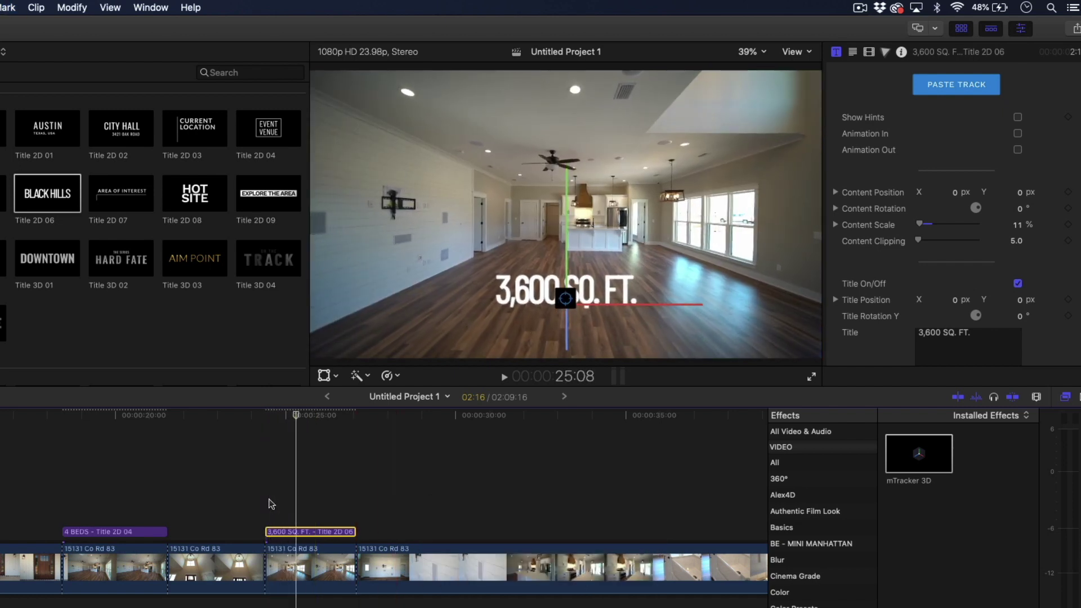
key(Right)
key(Right)
key(Right)
key(Right)
key(Right)
key(Right)
click(269, 496)
key(Right)
key(Right)
key(Right)
key(Right)
key(Right)
key(Right)
key(Right)
key(Right)
key(Right)
key(Right)
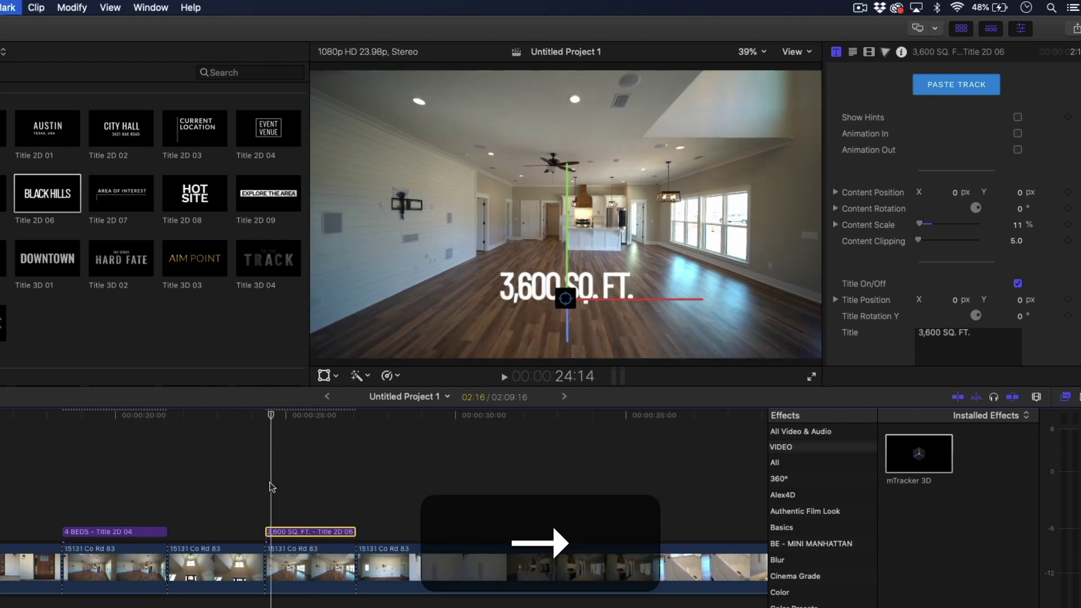
key(Right)
key(Right)
key(Right)
key(Right)
key(Right)
key(Right)
key(Right)
key(Right)
key(Right)
key(Right)
key(Right)
key(Right)
key(Right)
key(Right)
key(Right)
key(Right)
key(Right)
key(Right)
key(Right)
key(Right)
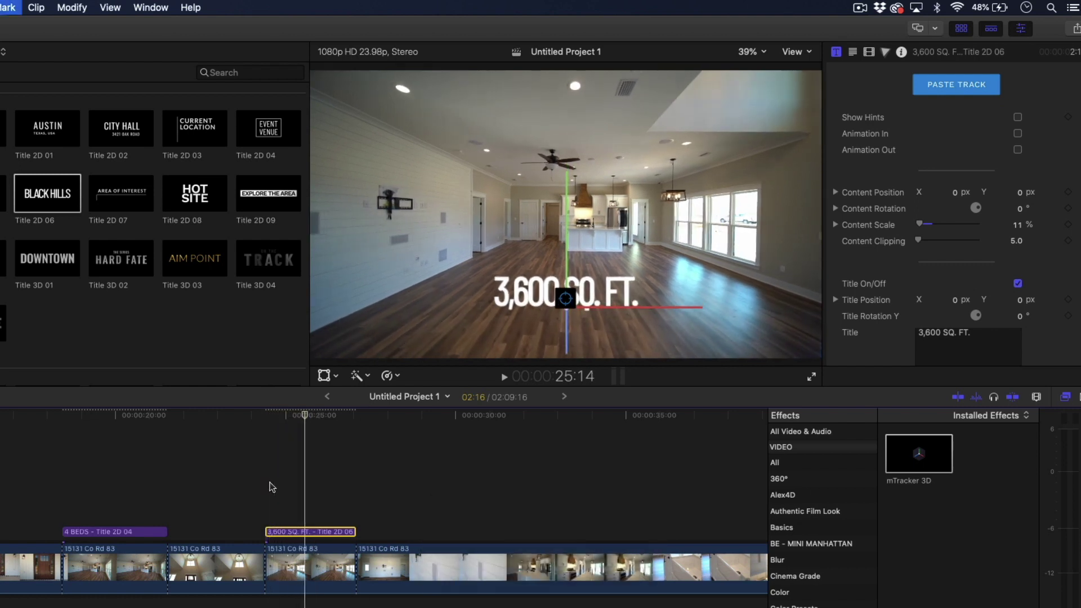
key(Right)
key(Right)
key(Right)
key(Right)
key(Right)
key(Right)
key(Right)
key(Right)
key(Right)
key(Right)
key(Right)
key(Right)
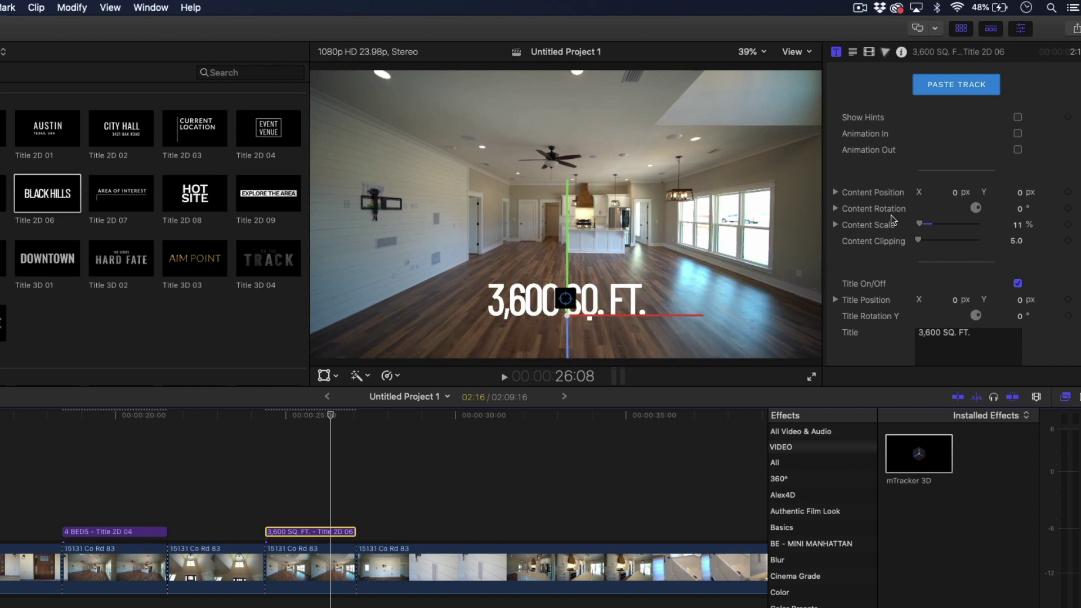
Set the 3,600 SQ. FT. title's Light Rotation to 153.2°, Light Angle to 34.7 and Ambient Light Intensity to 91.13%
scroll(891, 215, down, 5)
scroll(891, 219, down, 4)
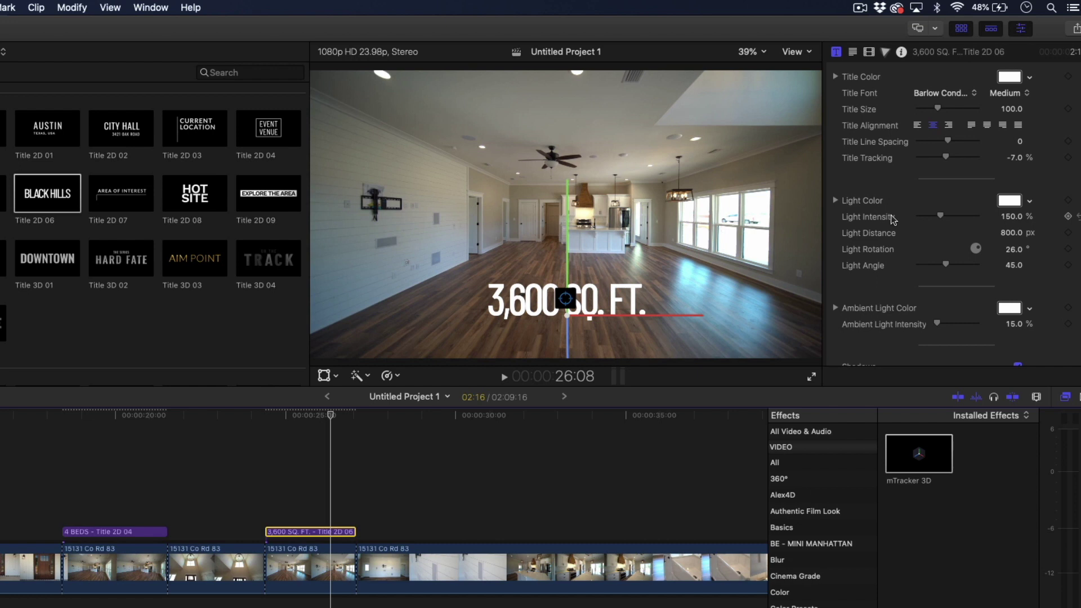
scroll(891, 219, down, 4)
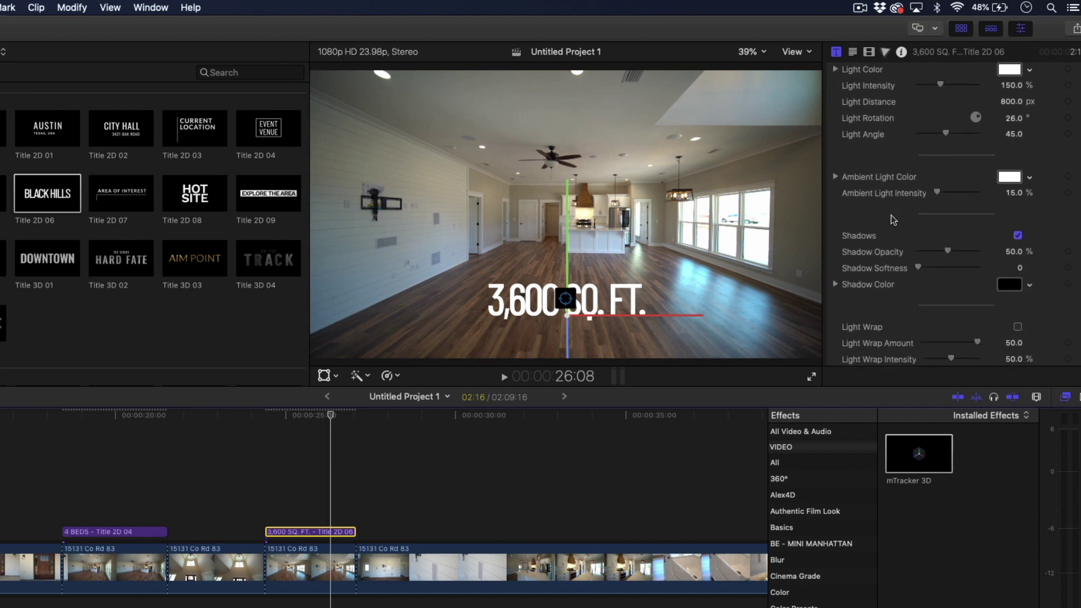
scroll(891, 216, up, 2)
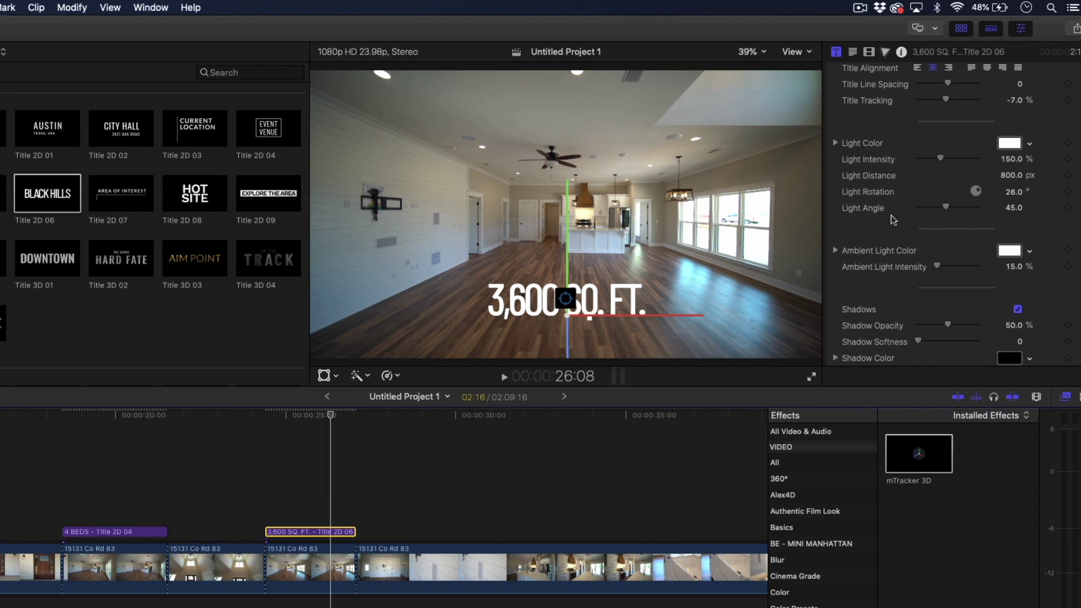
scroll(891, 219, up, 2)
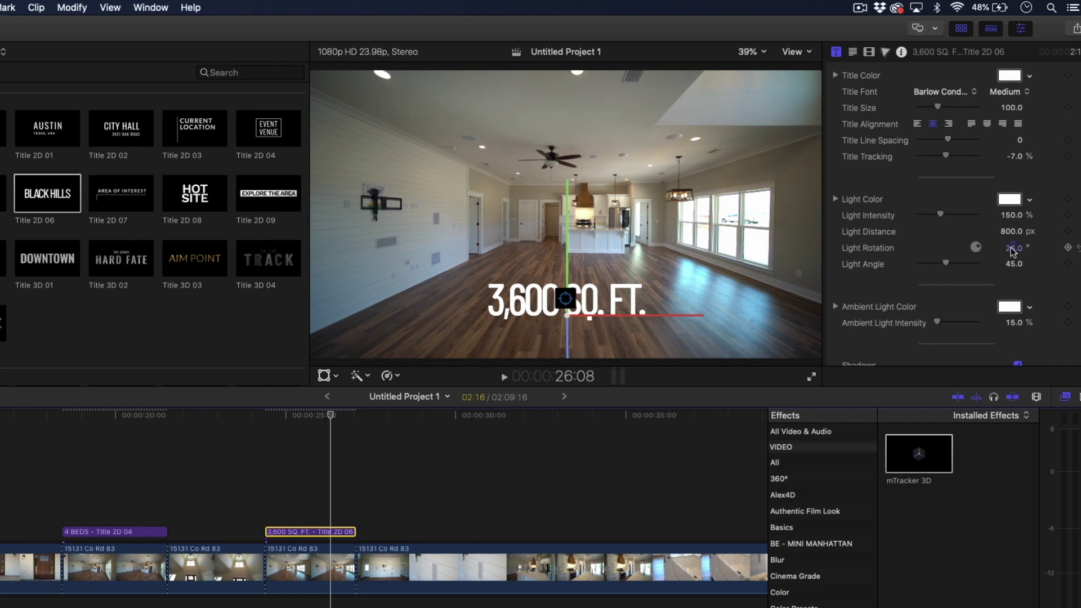
drag(1013, 248, 1029, 248)
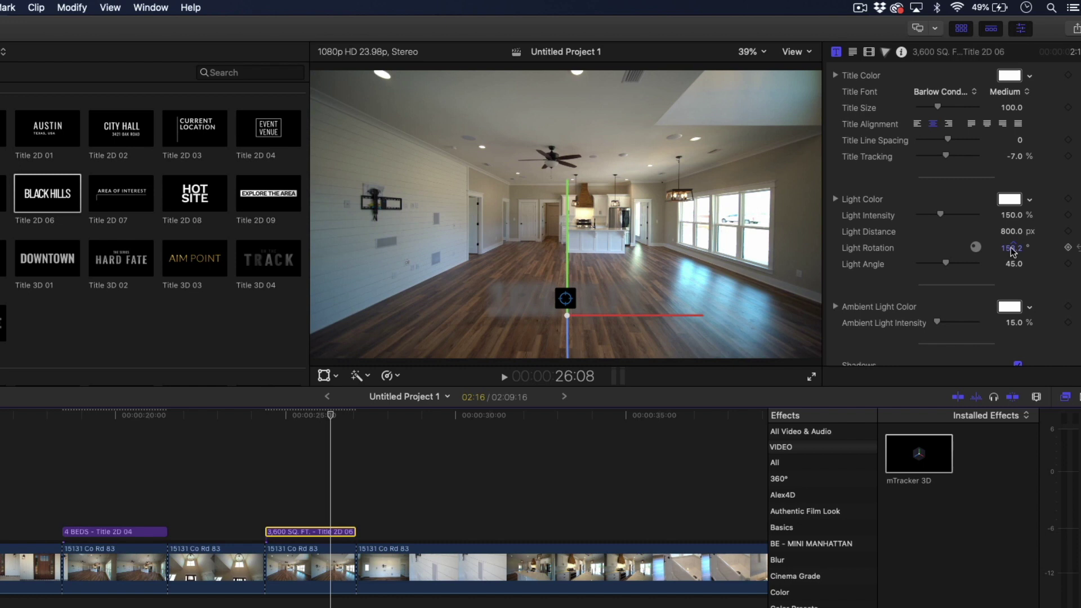
mouse_move(949, 264)
mouse_down()
mouse_move(966, 266)
mouse_move(951, 270)
mouse_up()
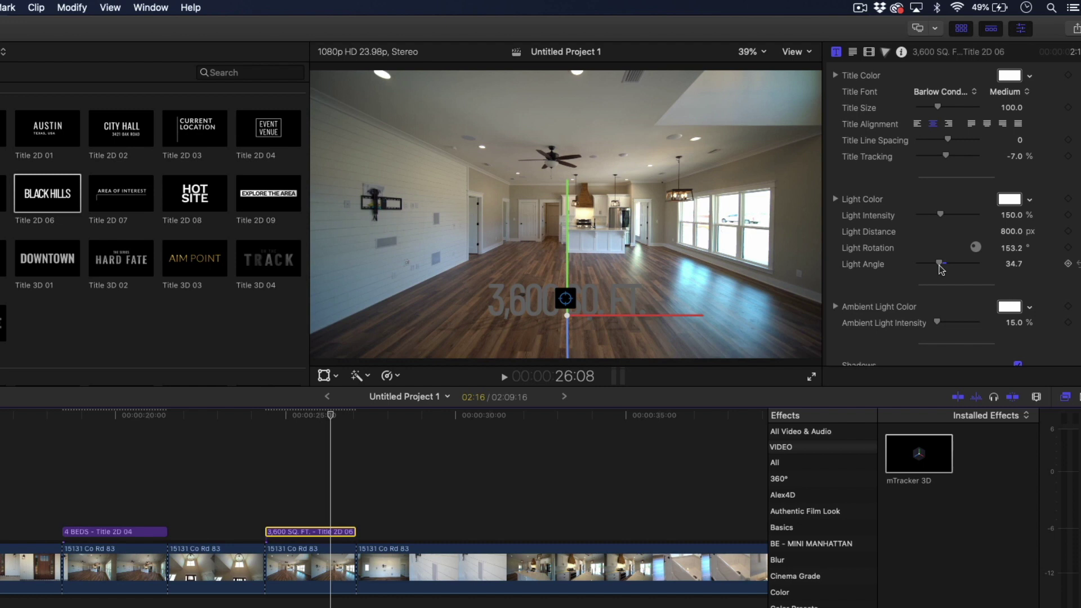
drag(937, 324, 945, 325)
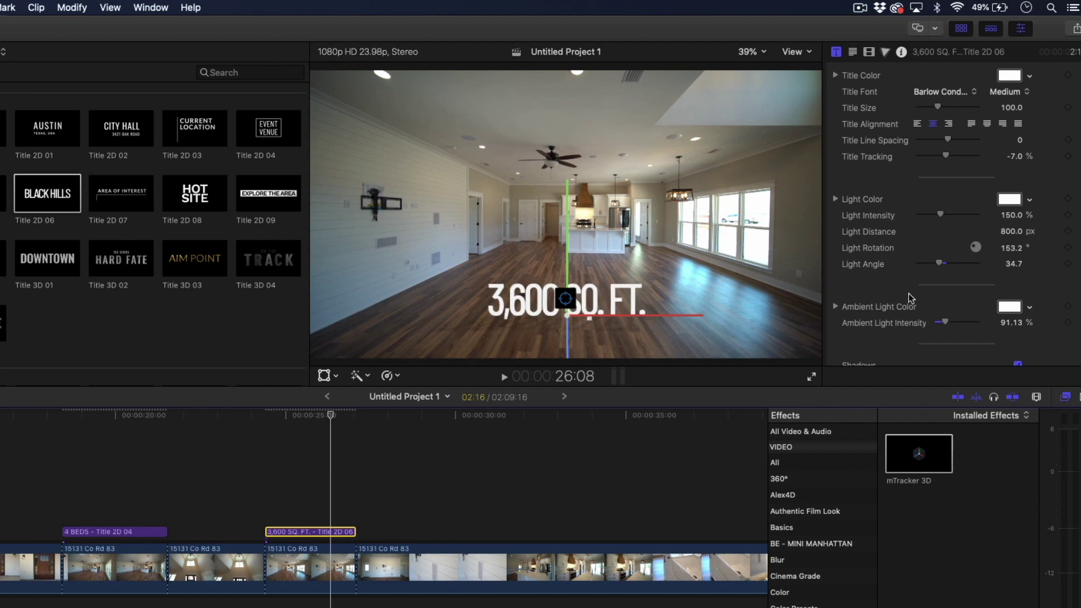
Adjust the 3,600 SQ. FT. title's Light Rotation to 128.2° and set its Shadow Softness to 11.0
scroll(910, 299, down, 1)
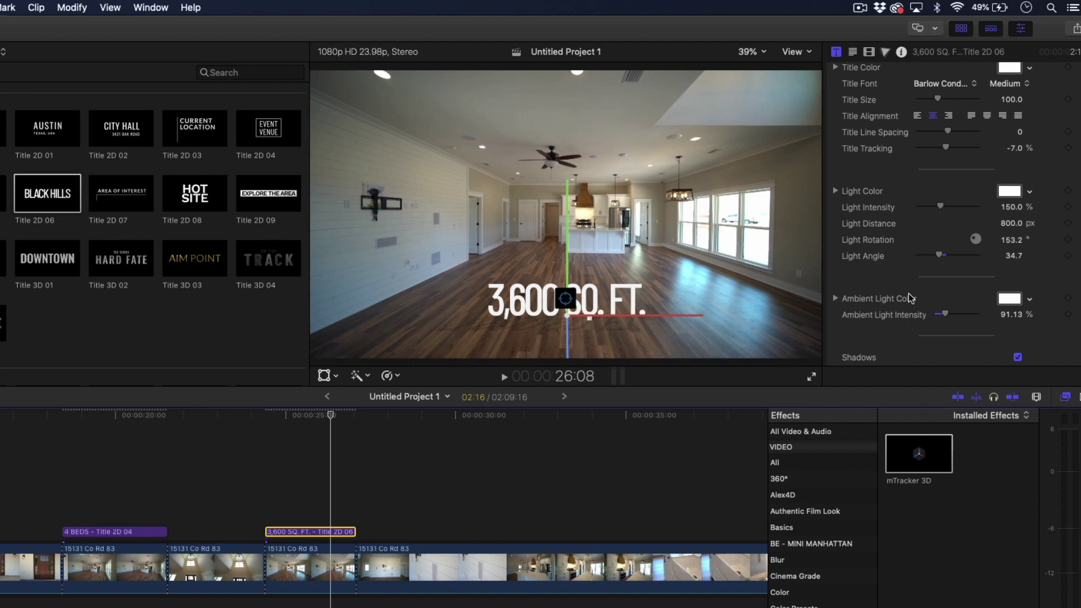
click(1014, 242)
key(Up)
key(Up)
key(Up)
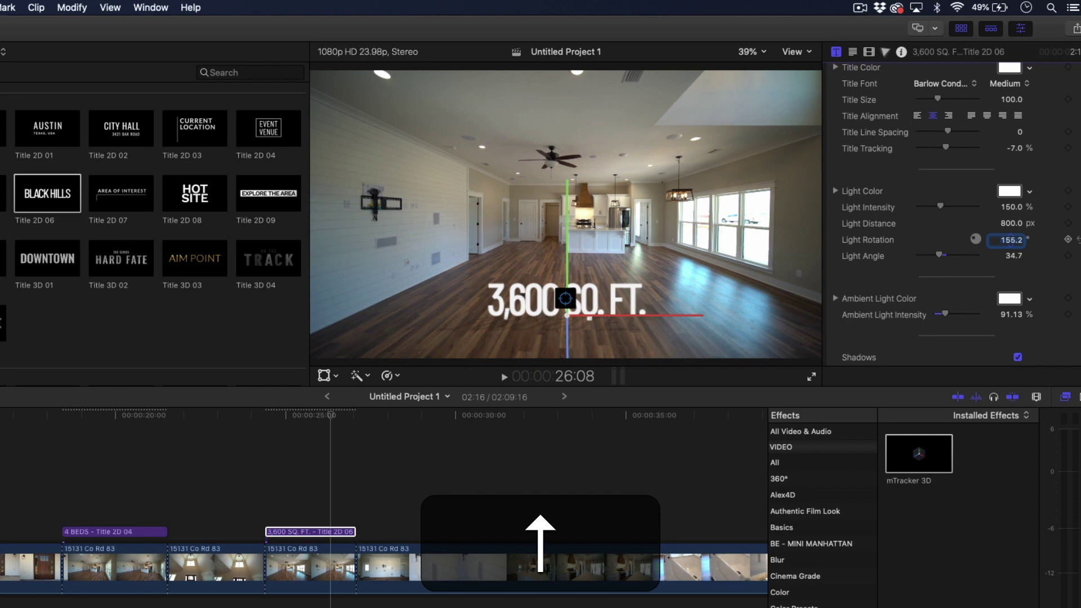
key(Down)
scroll(1008, 242, down, 2)
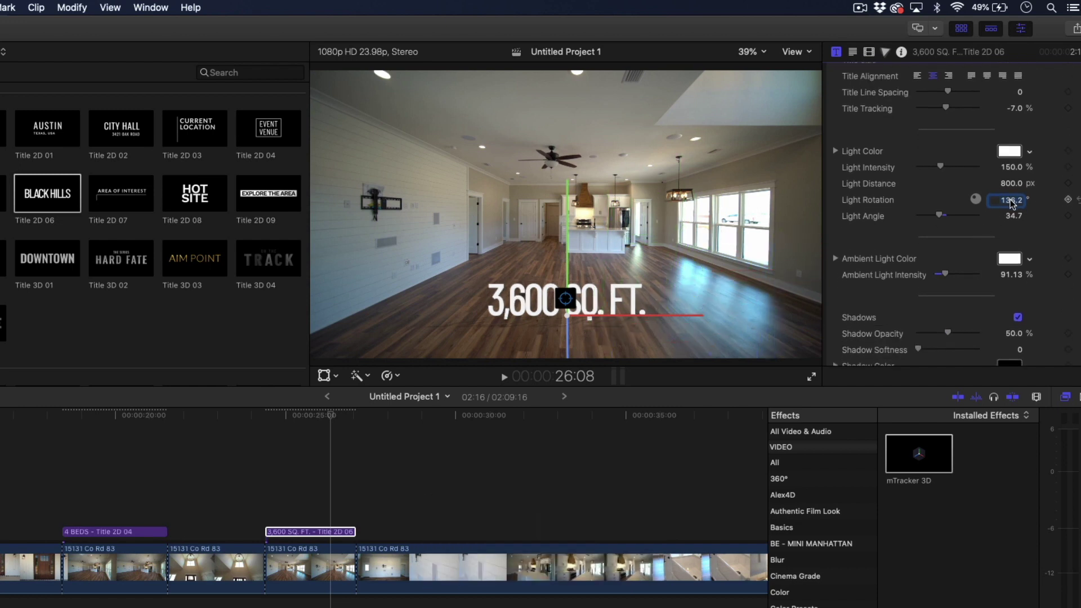
key(Down)
scroll(882, 255, down, 3)
drag(917, 270, 950, 273)
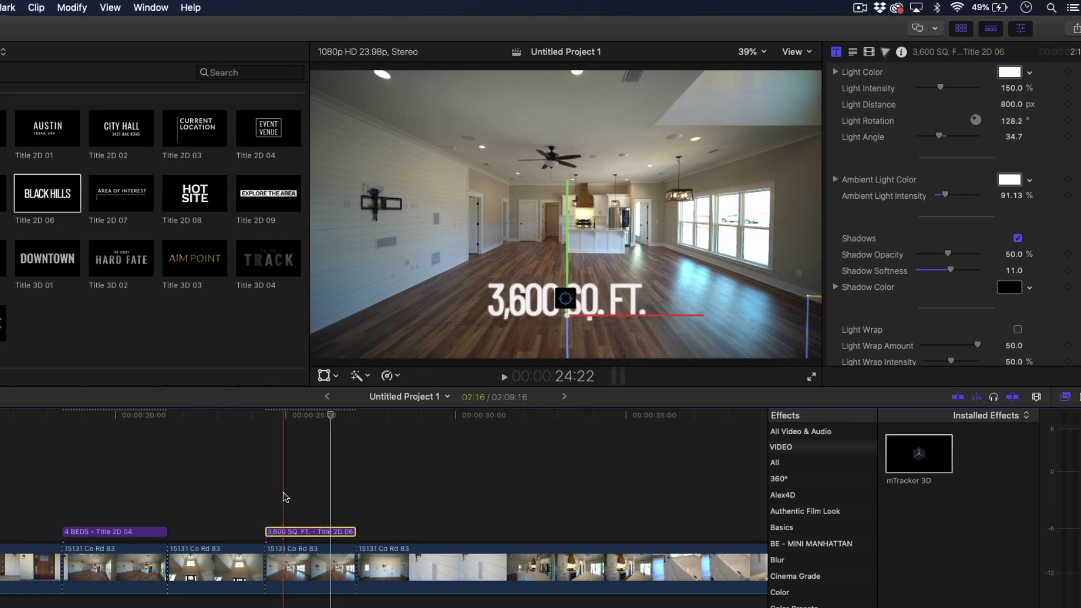
Render only the selected 3,600 SQ. FT. title and play back the rendered section
click(72, 8)
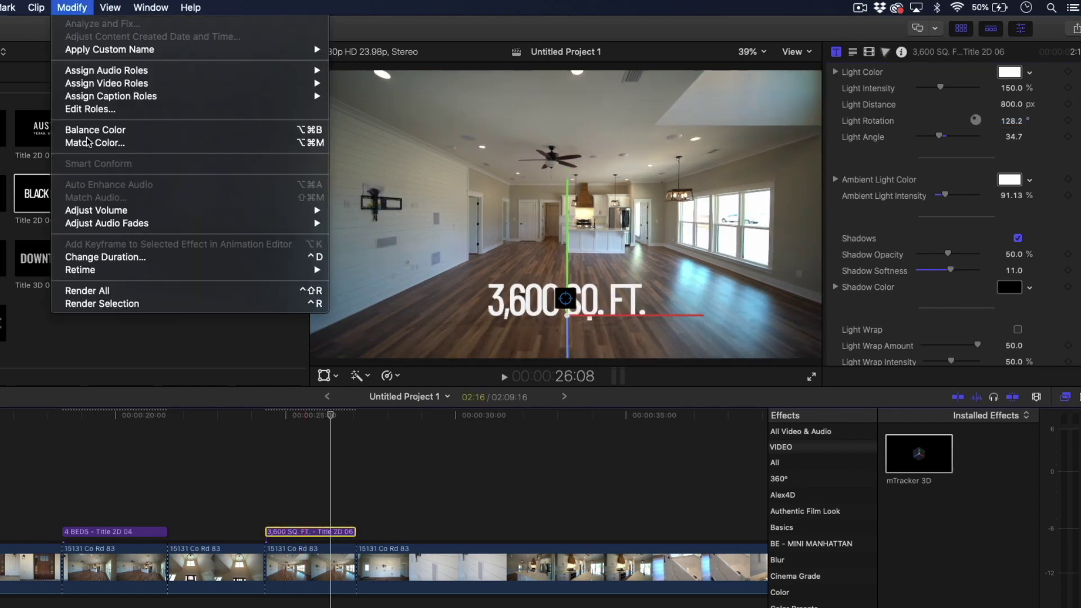
click(102, 319)
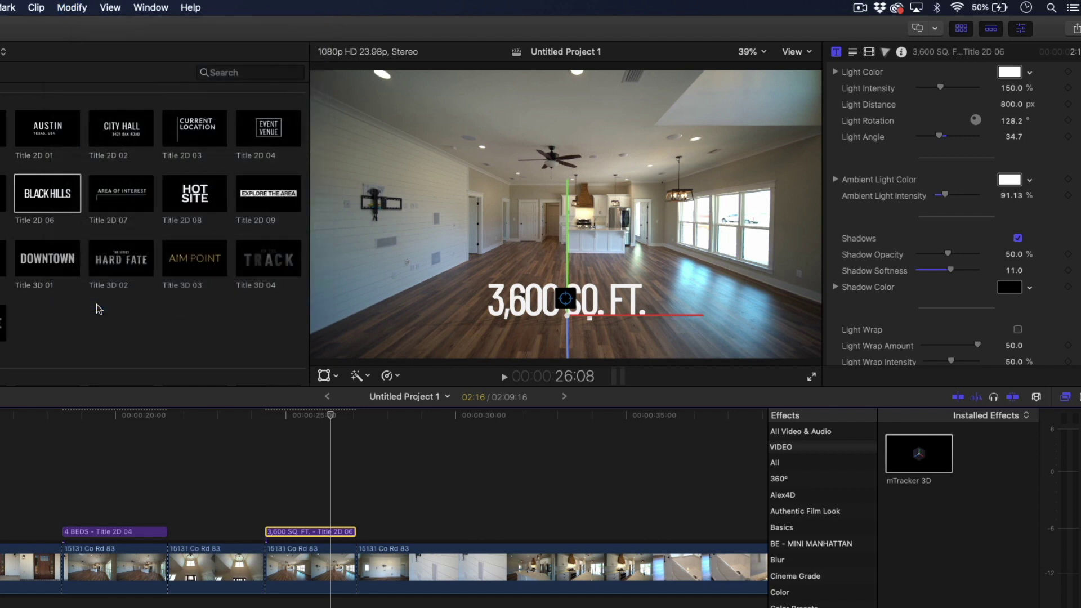
key(space)
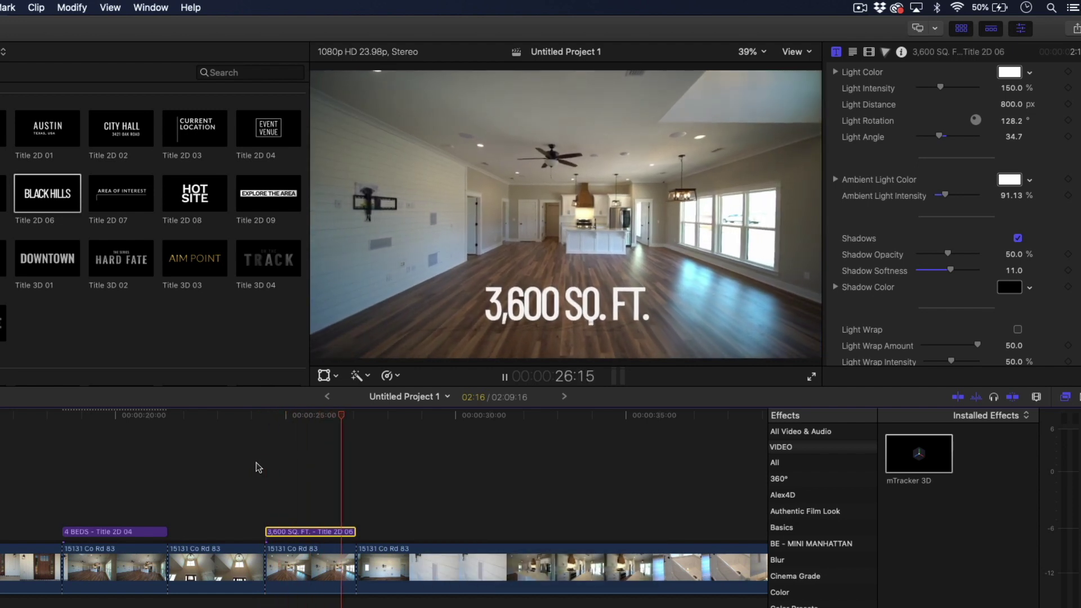
key(space)
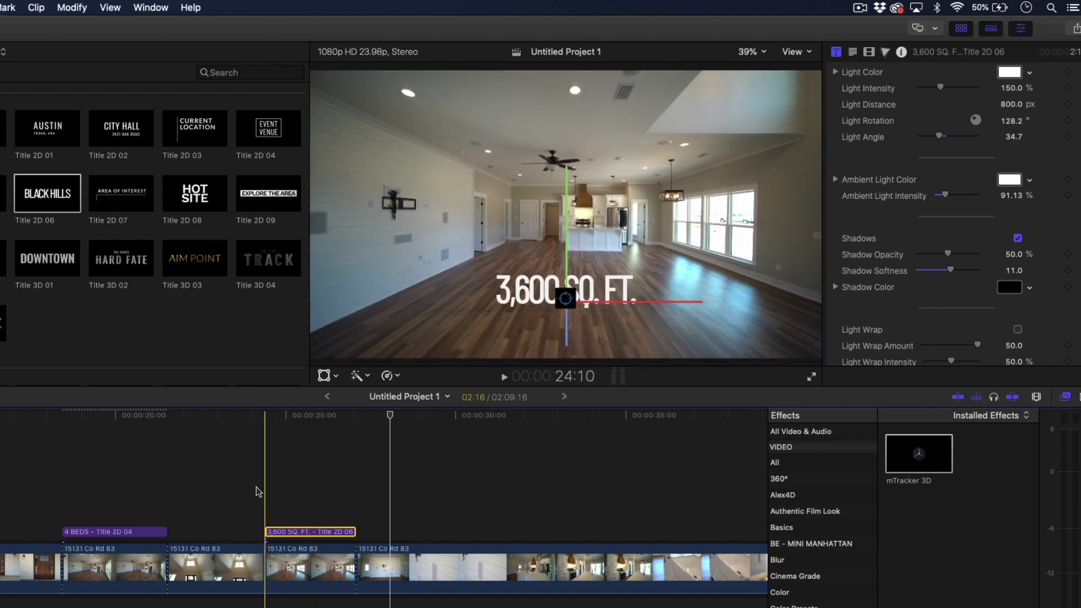
Replay the 3,600 SQ. FT. shot from its start, and play back the 4 BEDS / 4 BATHS shot to review both tracked titles
key(space)
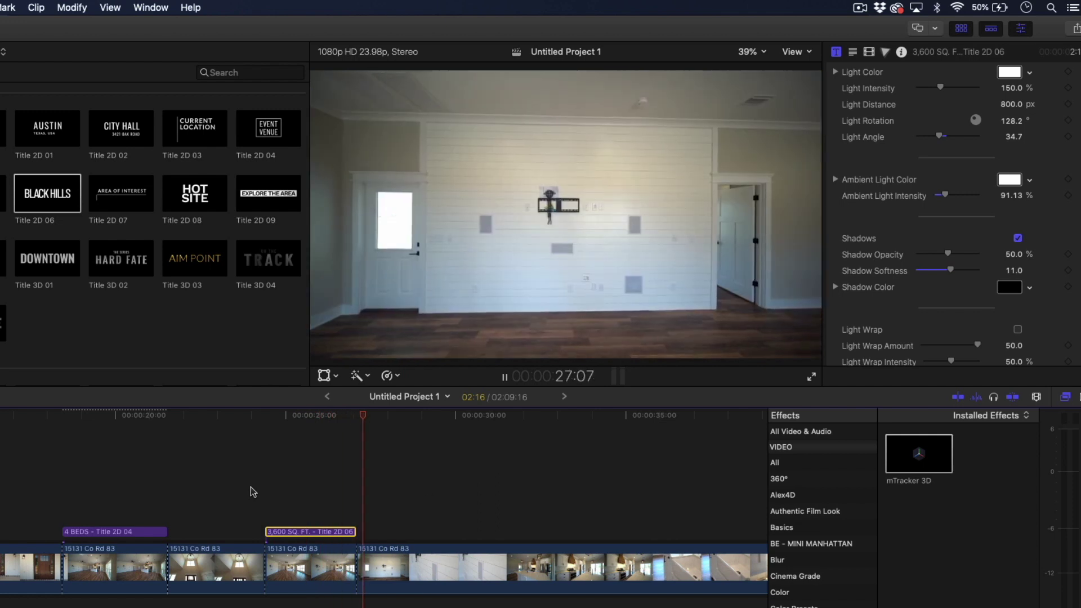
key(space)
click(280, 492)
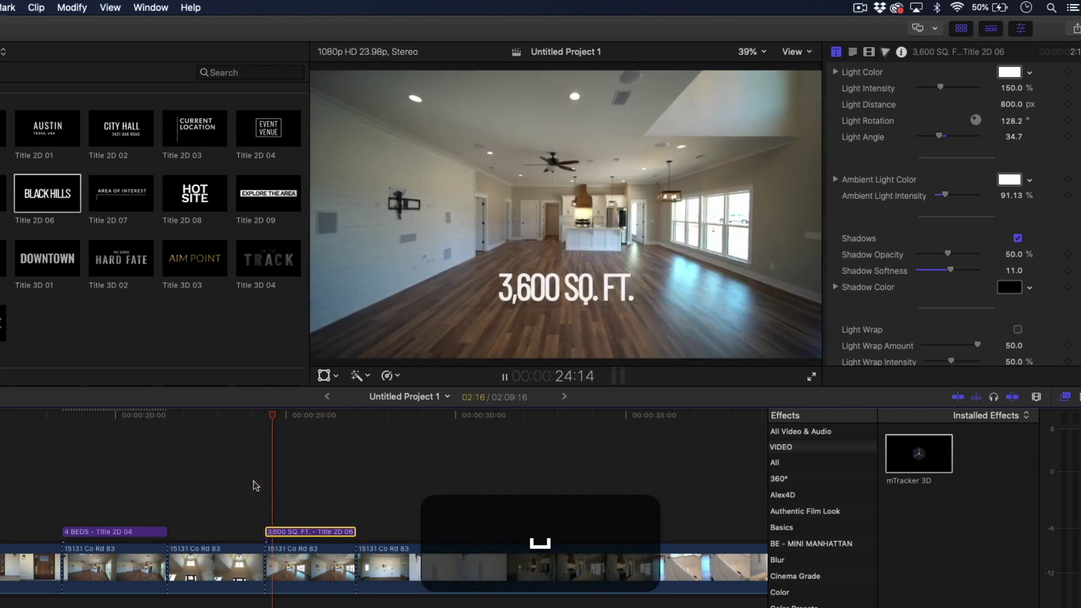
key(space)
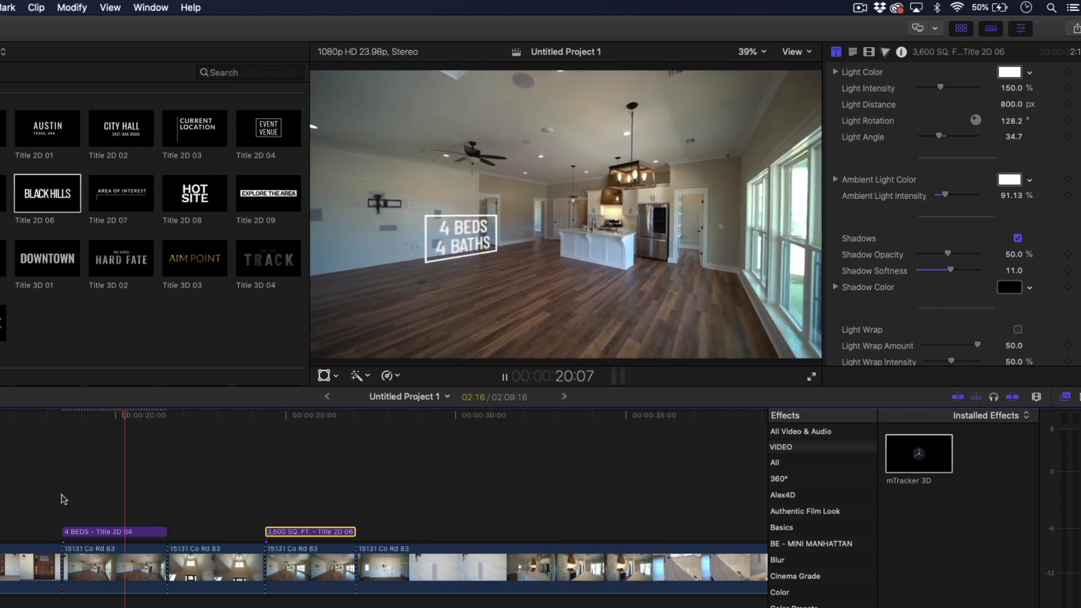
key(space)
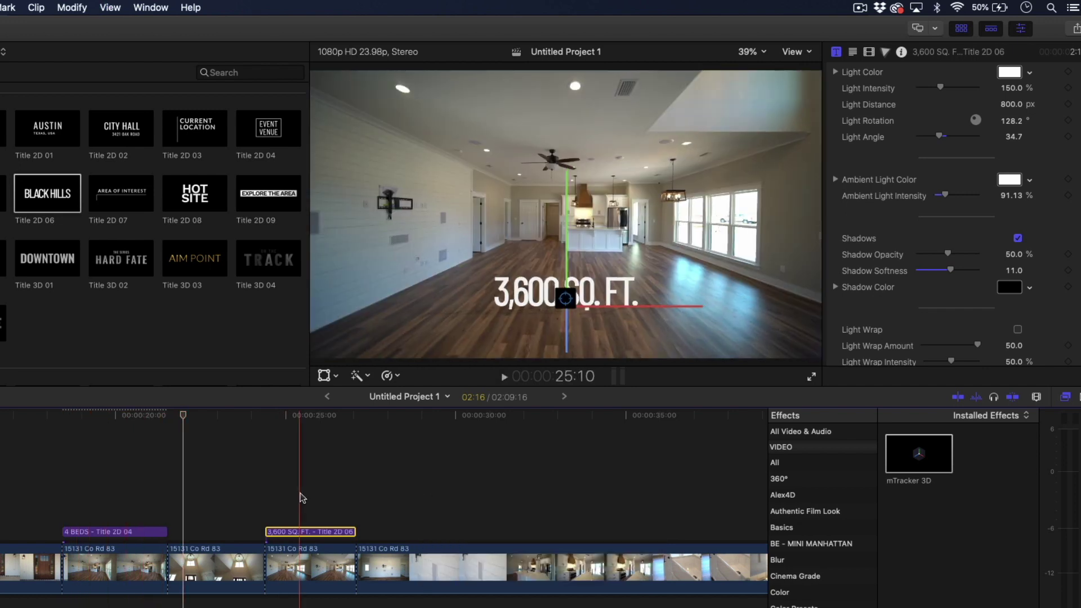